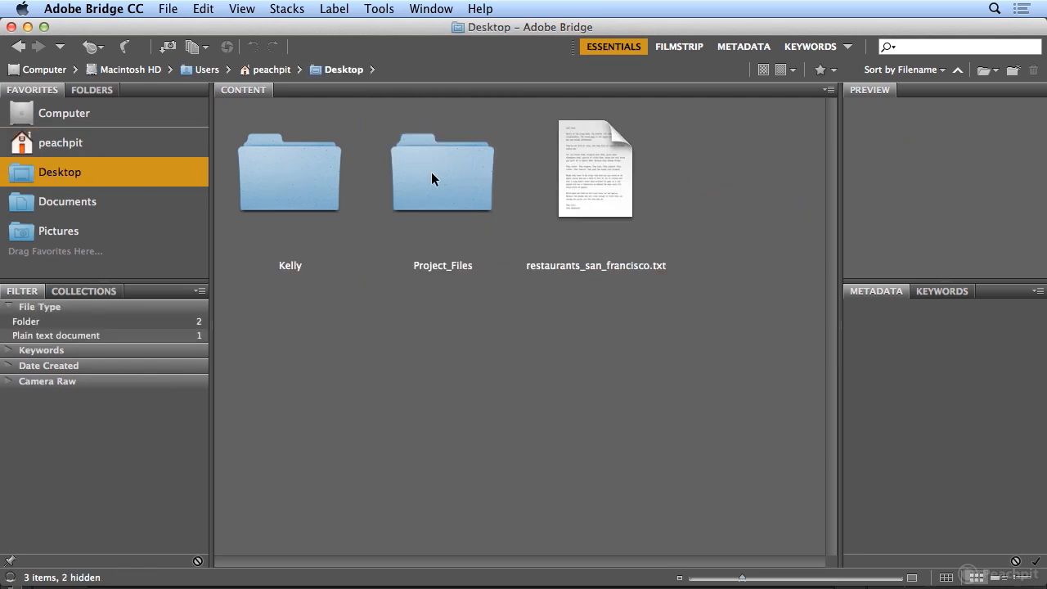
- Open the New_Orleans folder inside Project_Files > 02_Photoshop_projects
double_click(431, 174)
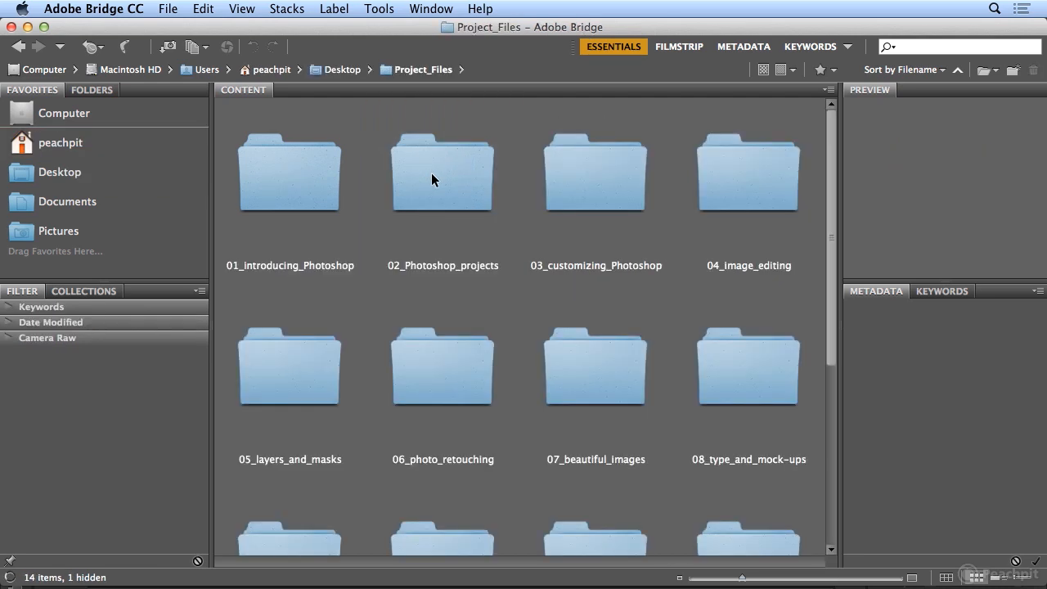
double_click(431, 173)
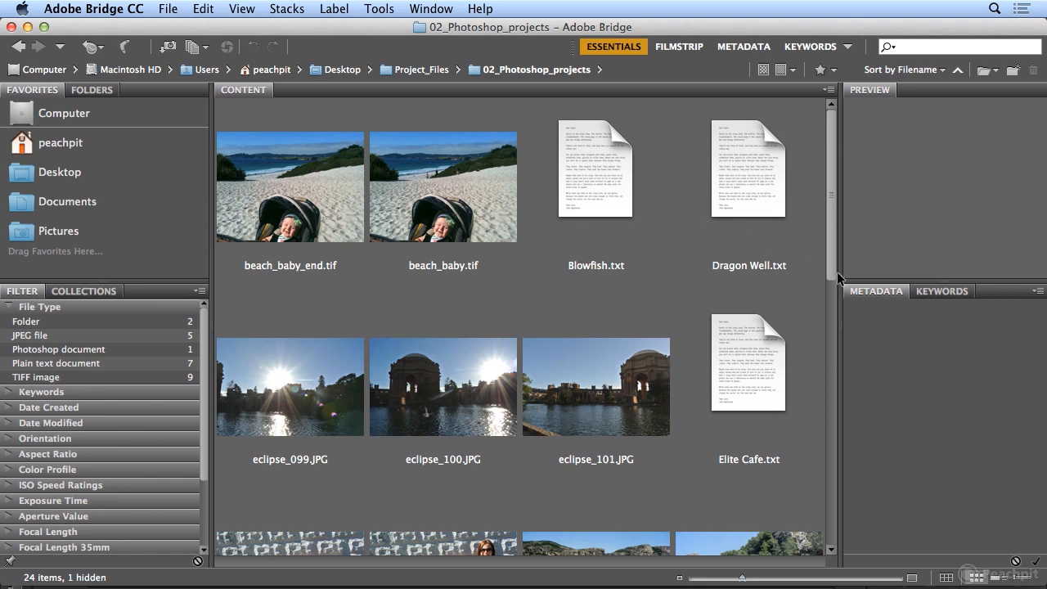
drag(831, 275, 849, 556)
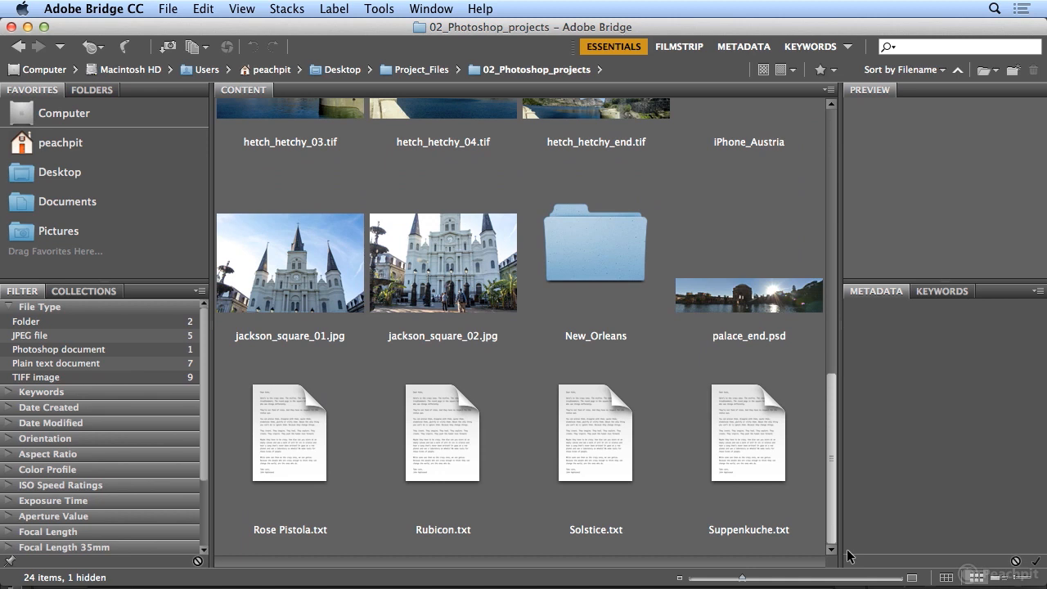
double_click(613, 268)
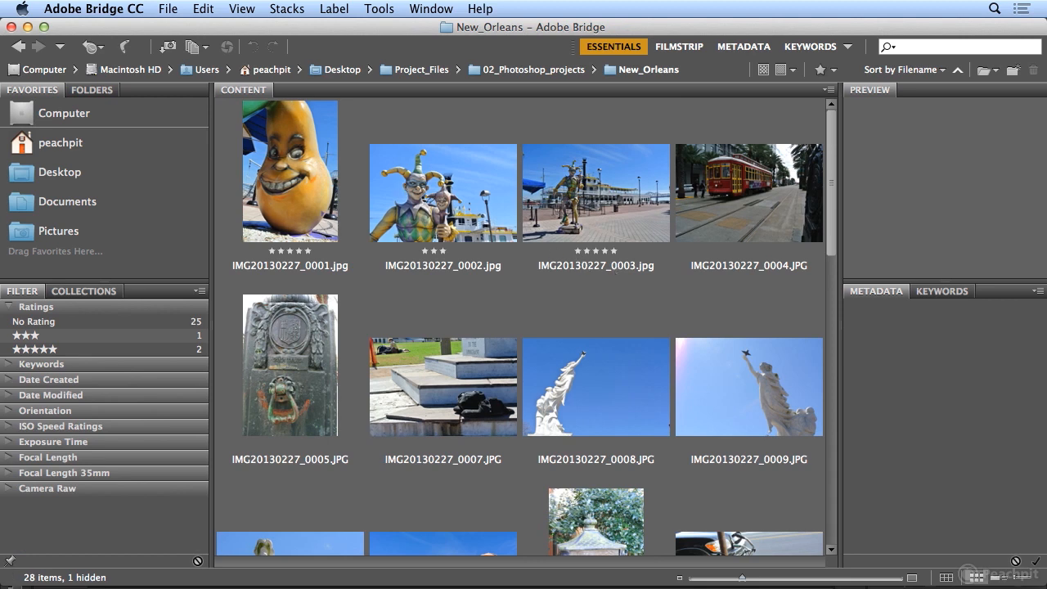
- Start a Batch Rename of all images in the folder with the sequence number beginning at 1
click(204, 10)
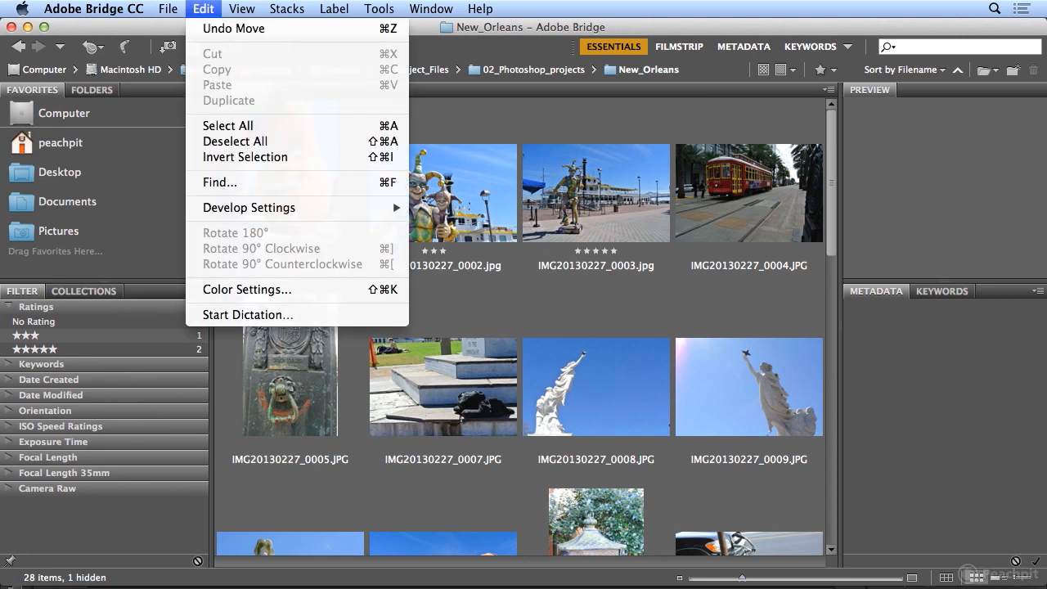
click(229, 133)
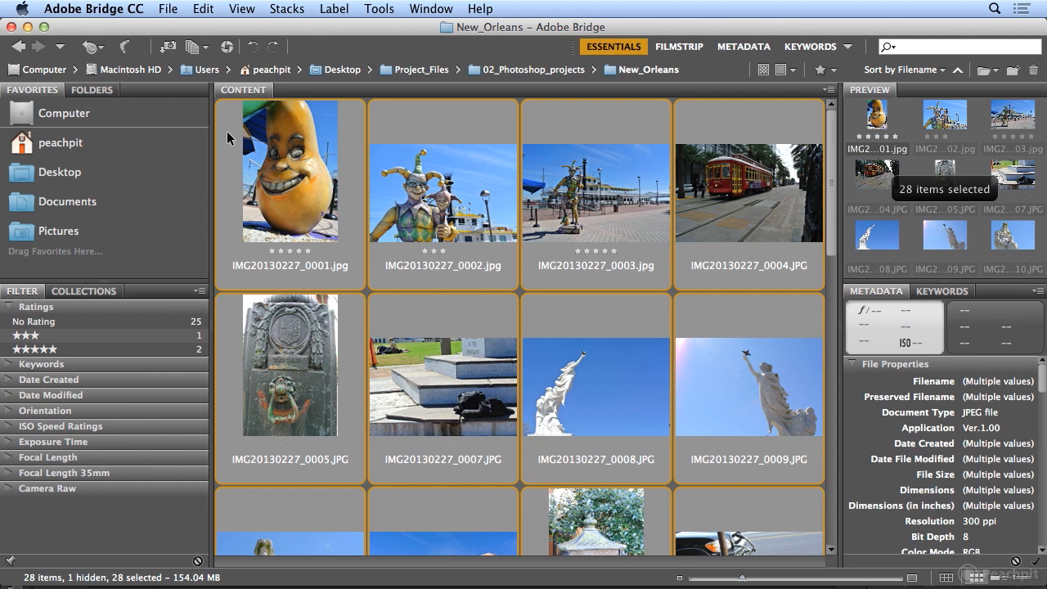
click(375, 9)
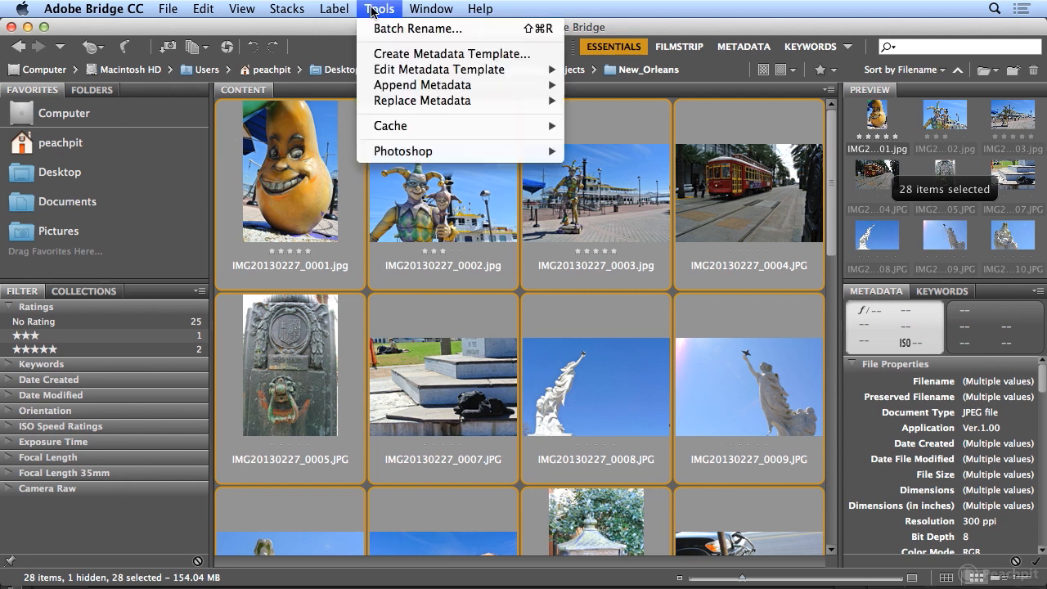
click(477, 36)
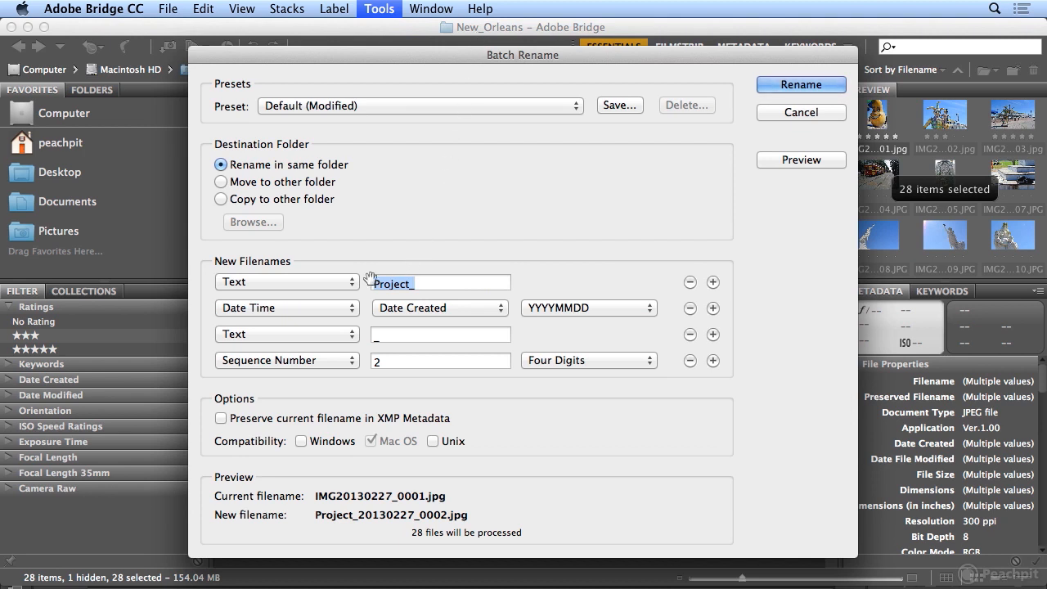
click(397, 362)
key(BackSpace)
text(1)
- Replace the leading text of the new filenames with "New_Orleans_"
drag(413, 284, 364, 282)
text(New _)
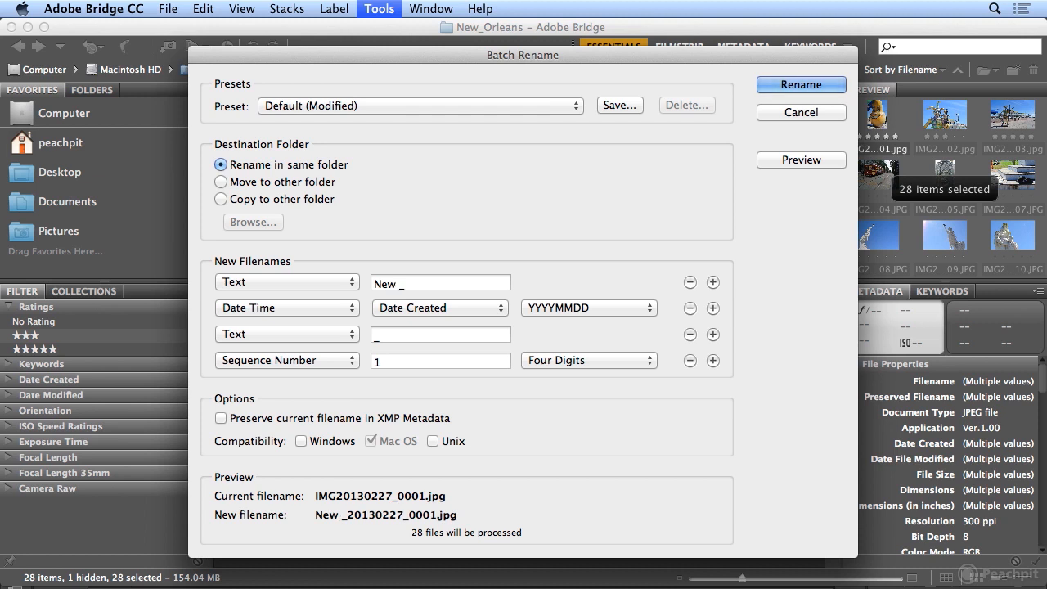
key(BackSpace)
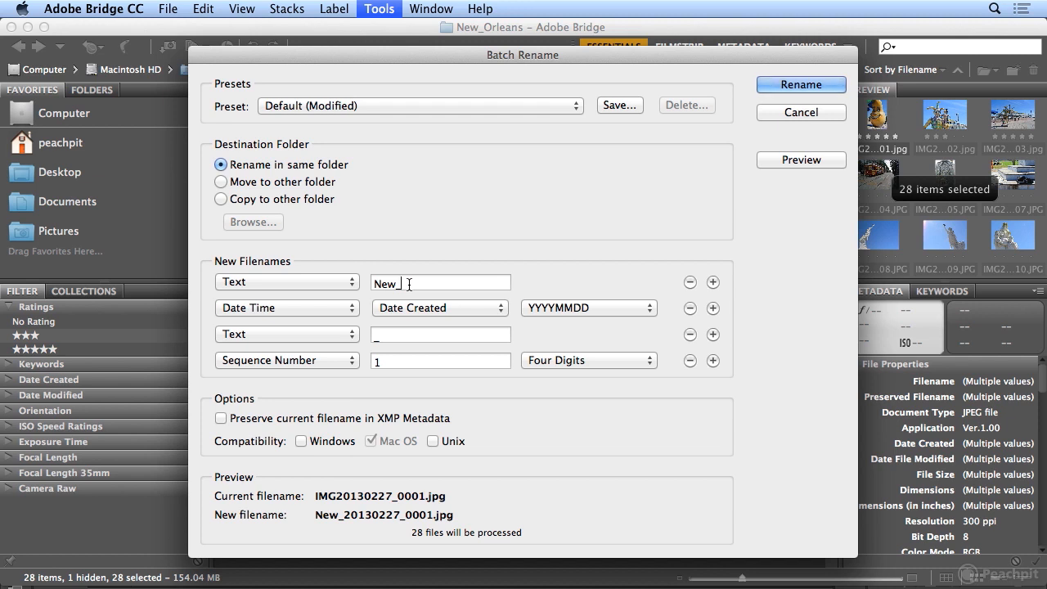
key(BackSpace)
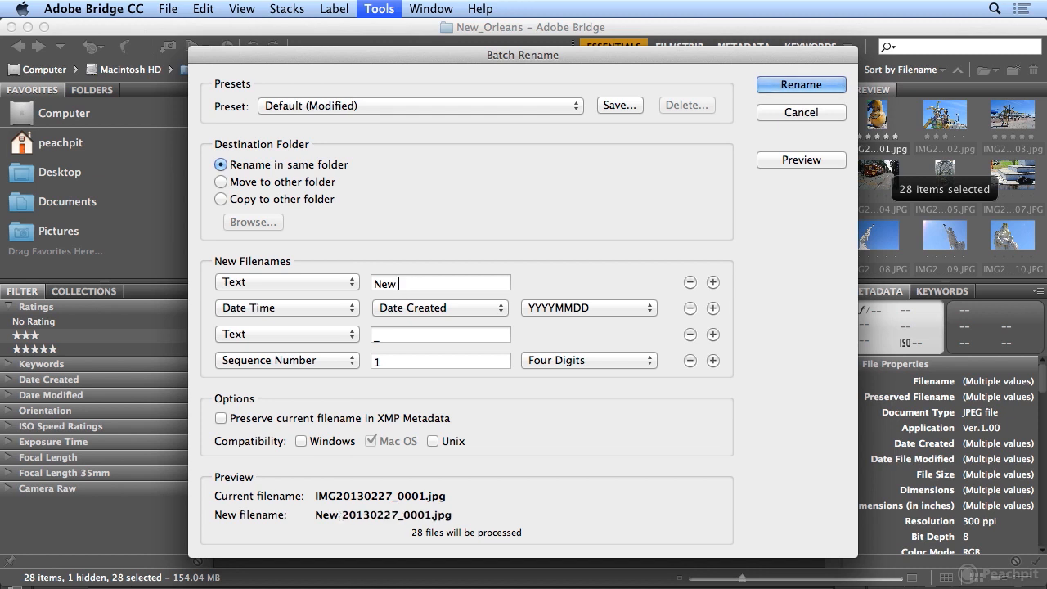
text(Orleans)
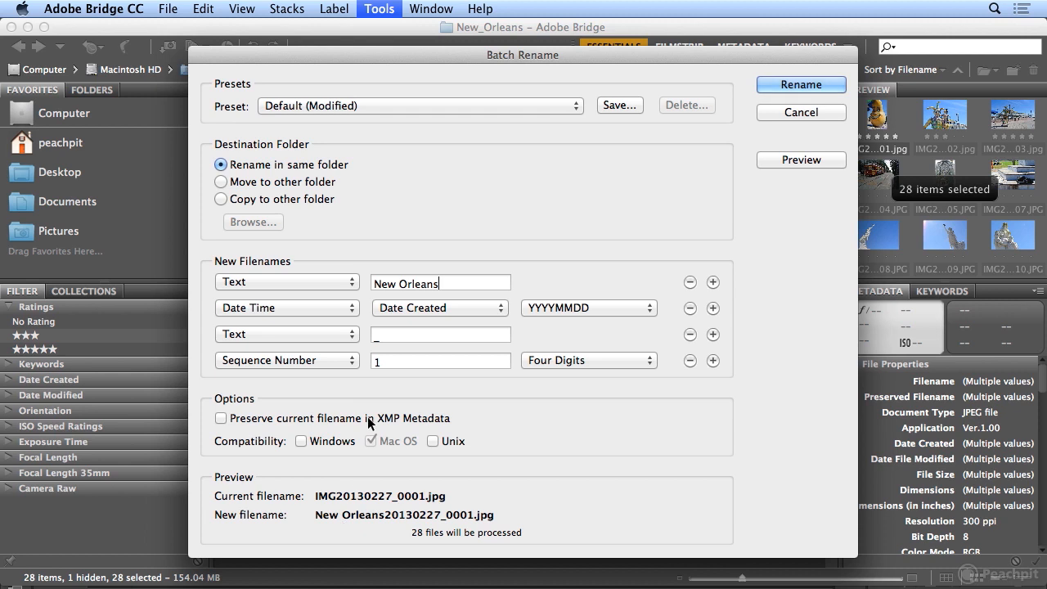
click(399, 284)
key(BackSpace)
text(_)
key(BackSpace)
text(-)
key(BackSpace)
text(_)
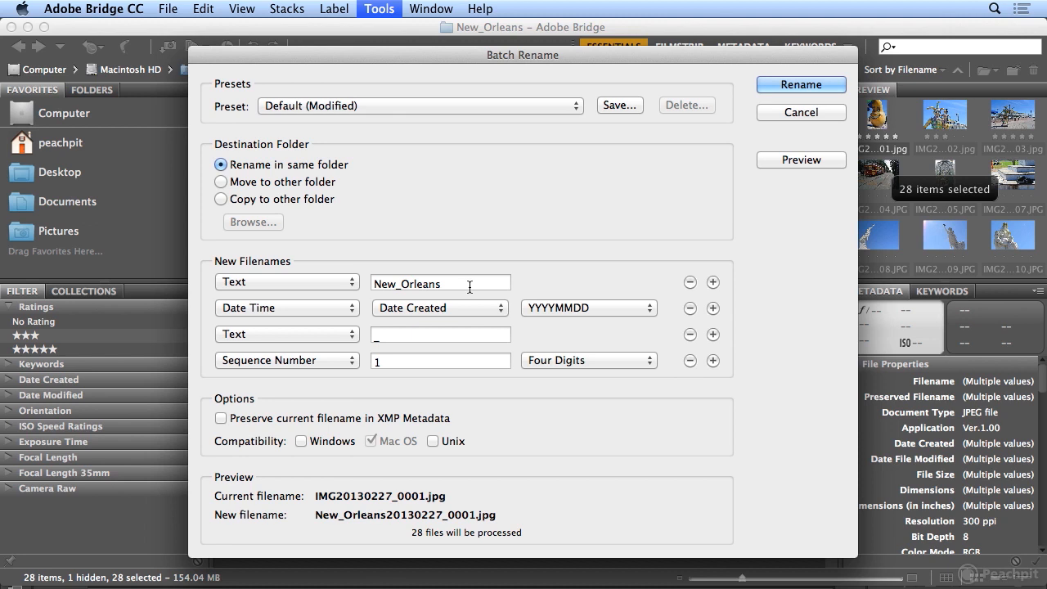
text(_)
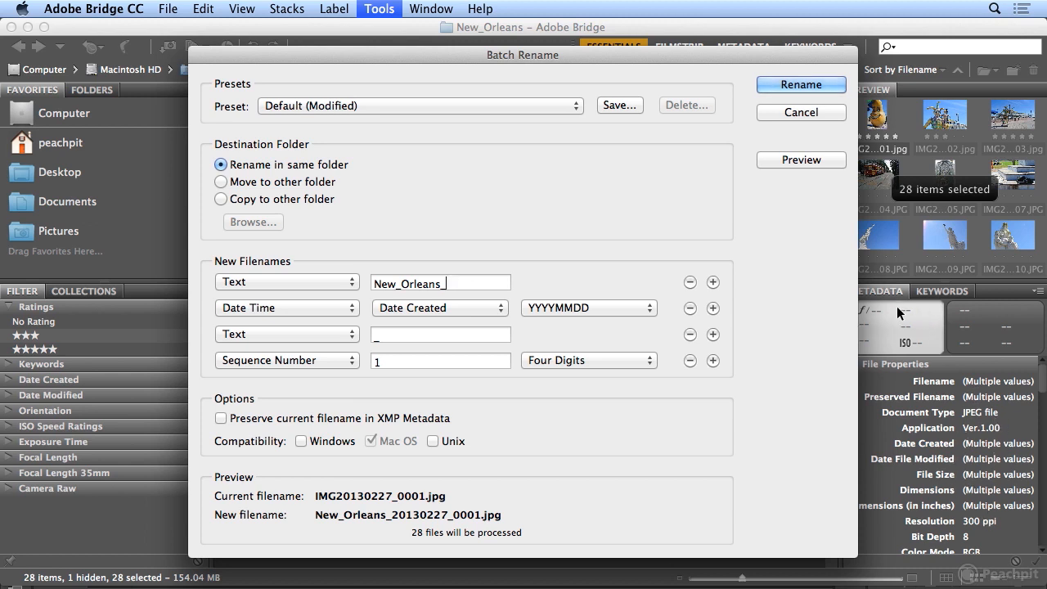
- Remove the Date Time element and the extra underscore Text element from the new filenames
click(690, 308)
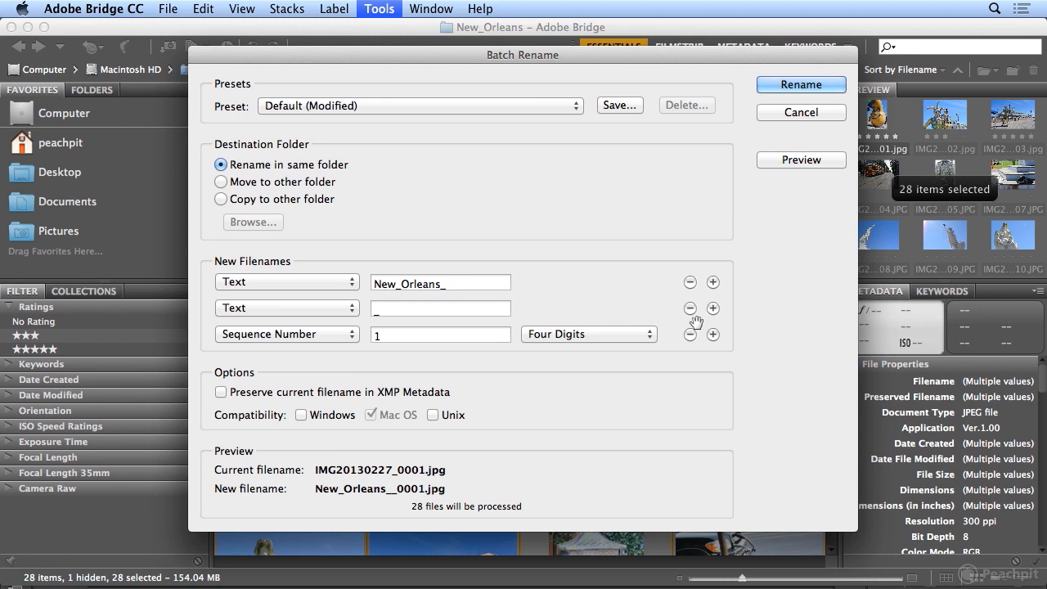
click(690, 309)
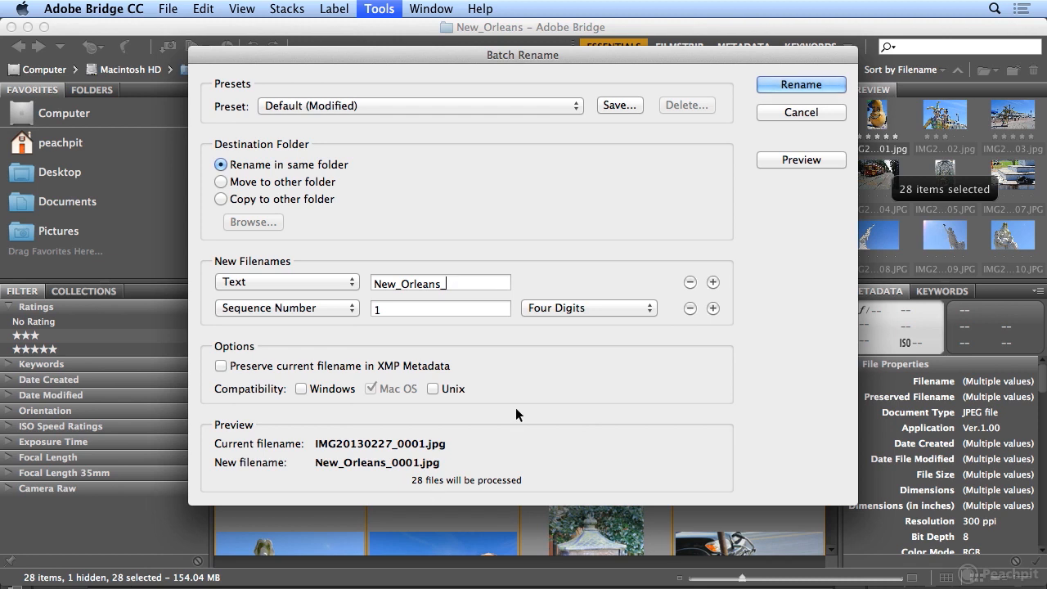
- Set the sequence number to two digits and apply the batch rename
click(586, 311)
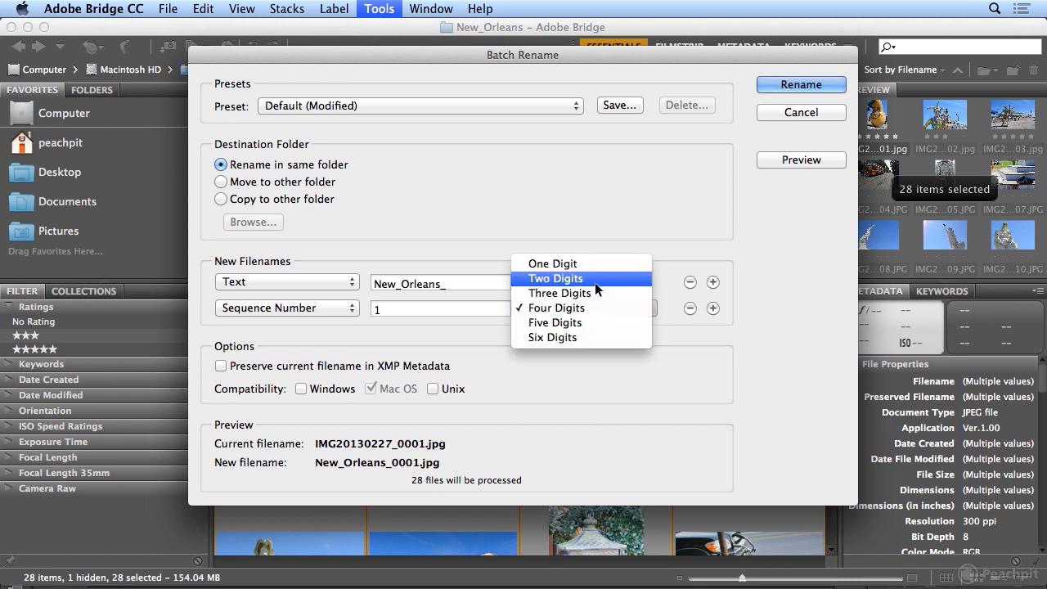
click(595, 282)
click(590, 311)
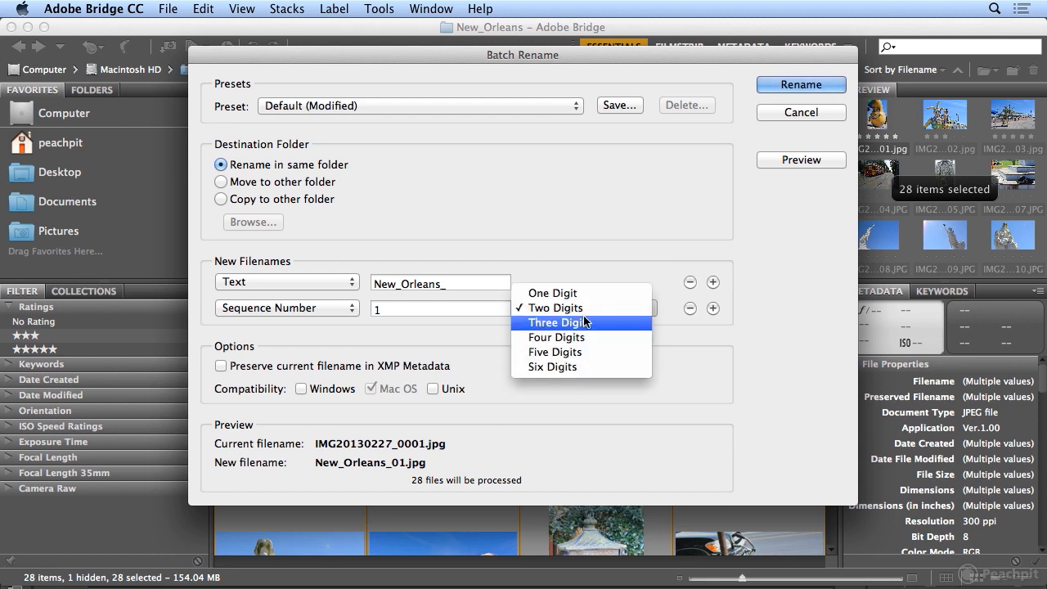
click(786, 329)
click(646, 310)
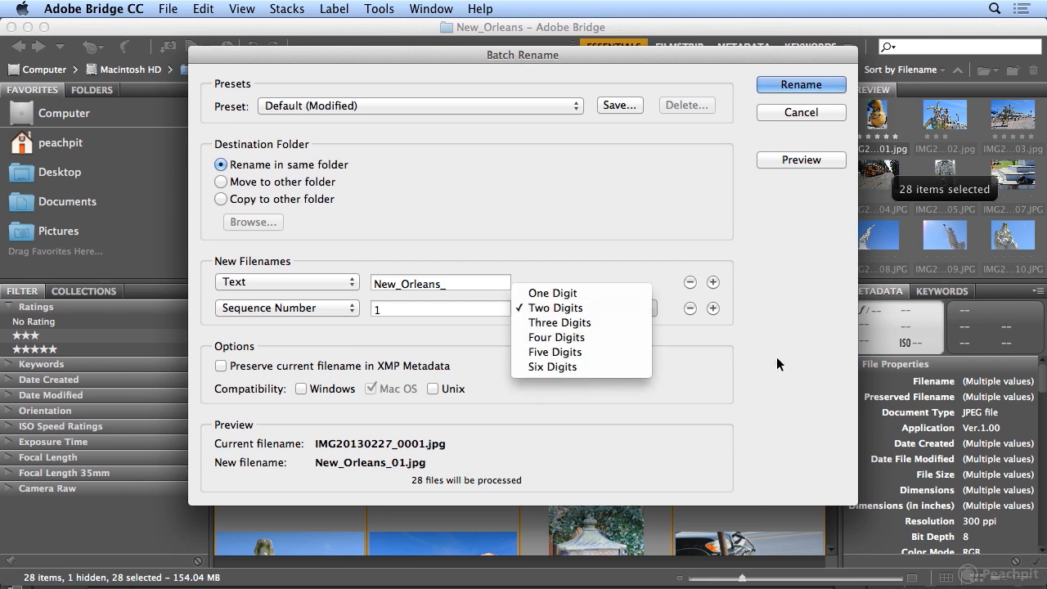
click(750, 366)
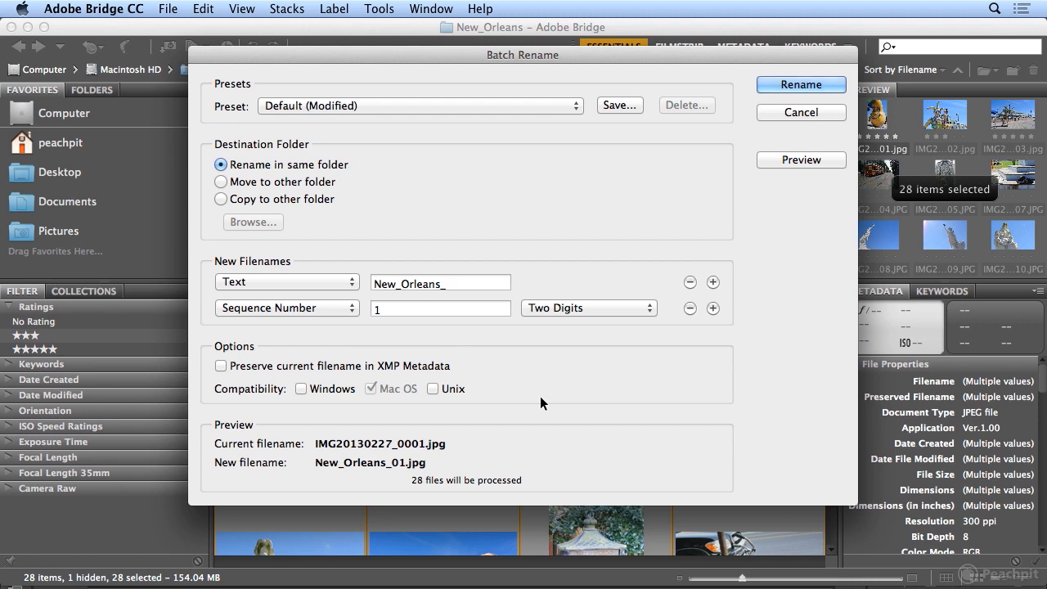
click(780, 85)
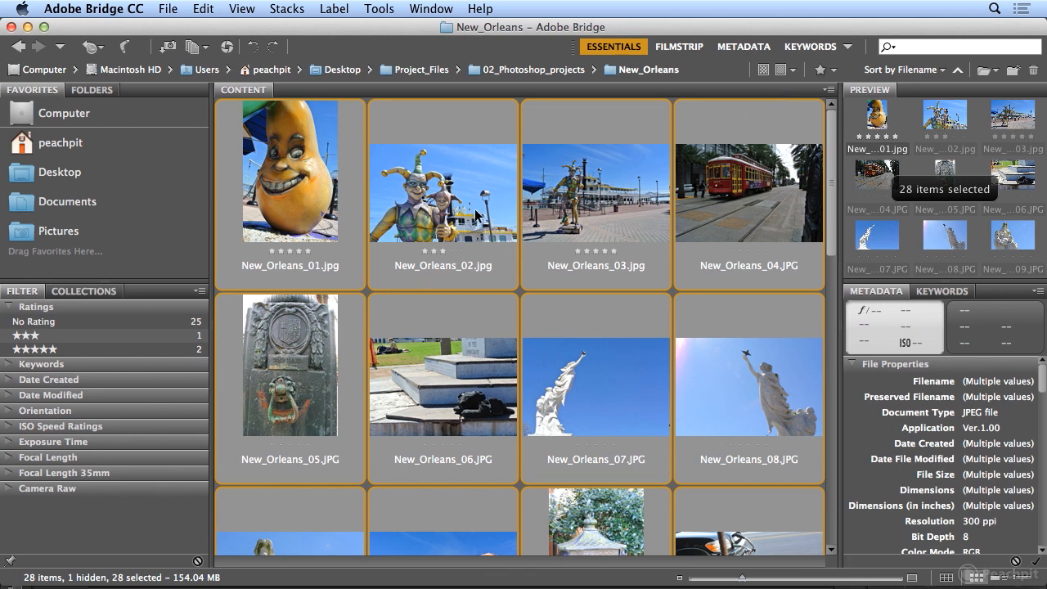
- Switch to Finder and examine the filenames in the New_Orleans and iPhone_Austria folders inside Project_Files > 02_Photoshop_projects
key(super+h)
double_click(993, 102)
double_click(392, 182)
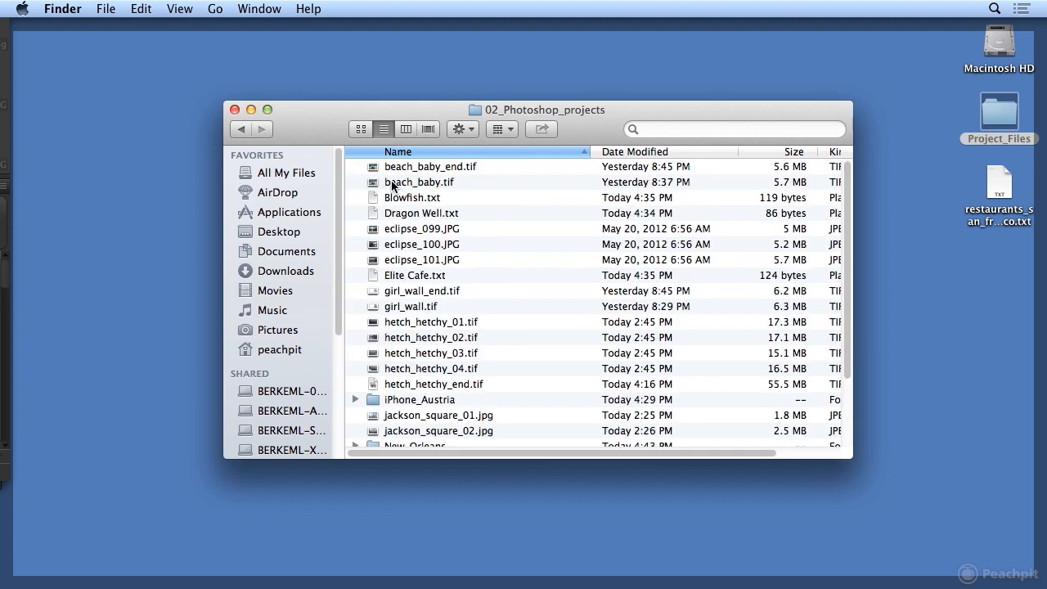
double_click(406, 442)
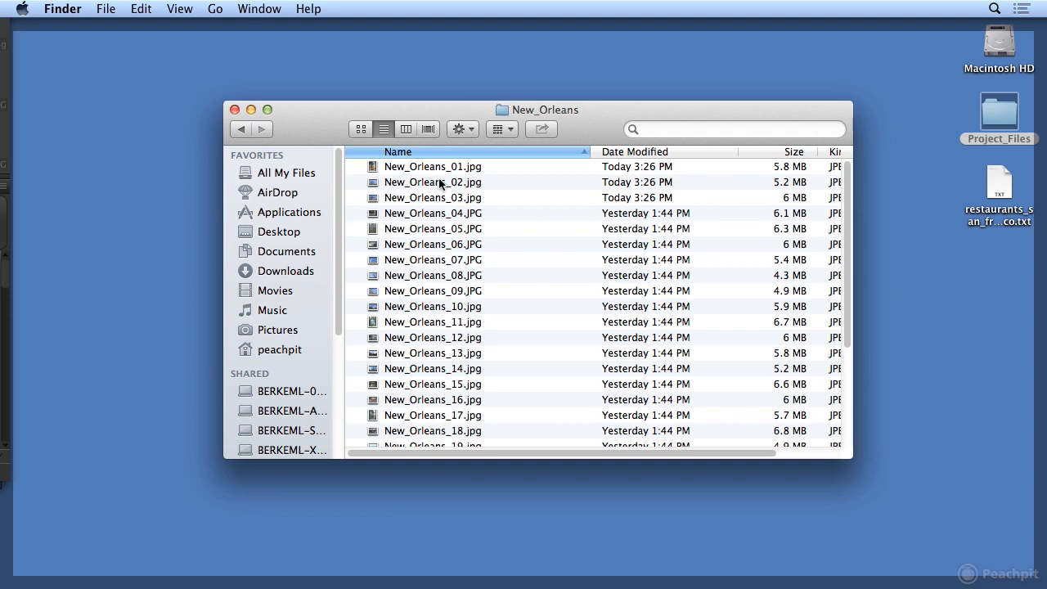
click(241, 130)
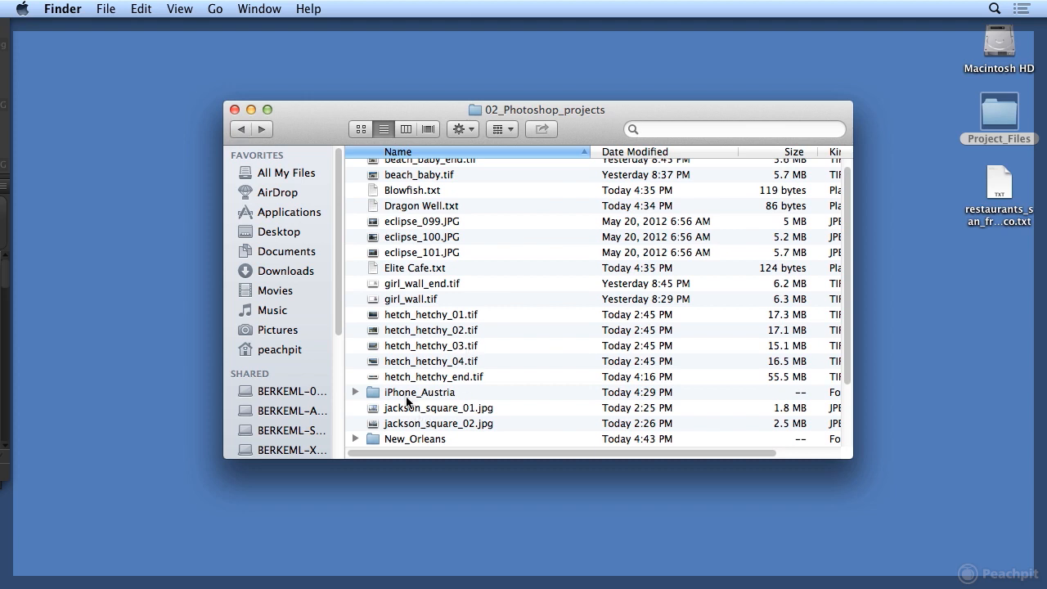
double_click(408, 398)
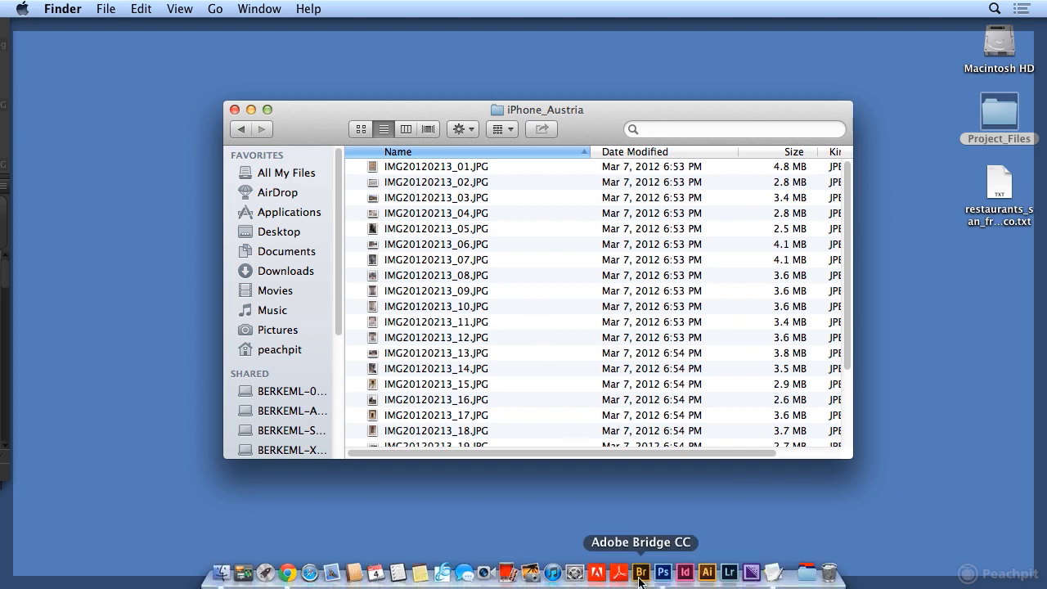
- Switch back to Adobe Bridge and open the iPhone_Austria folder from the folder tree
click(640, 575)
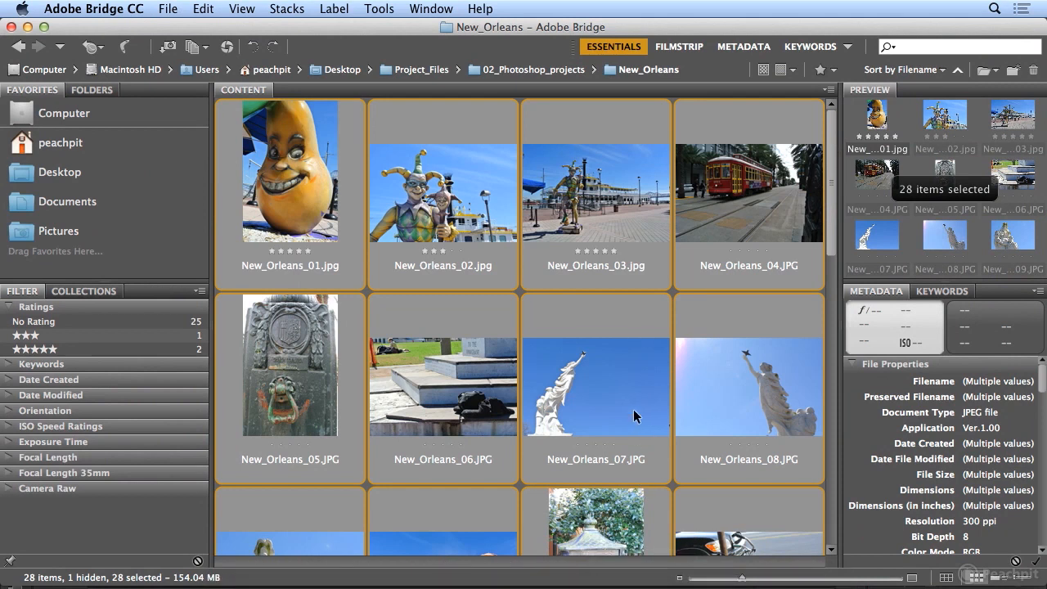
click(103, 92)
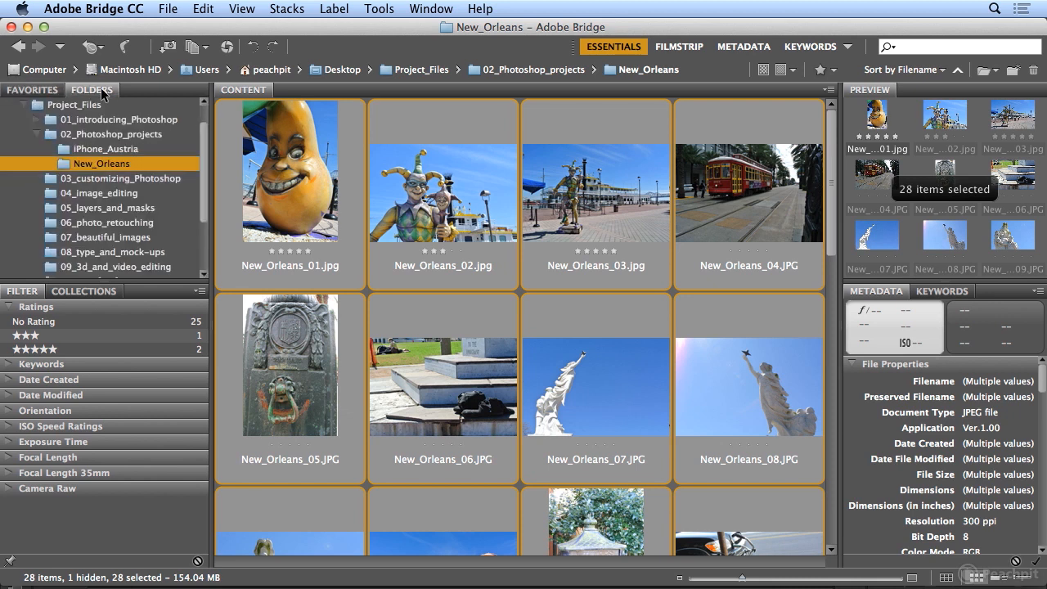
click(98, 150)
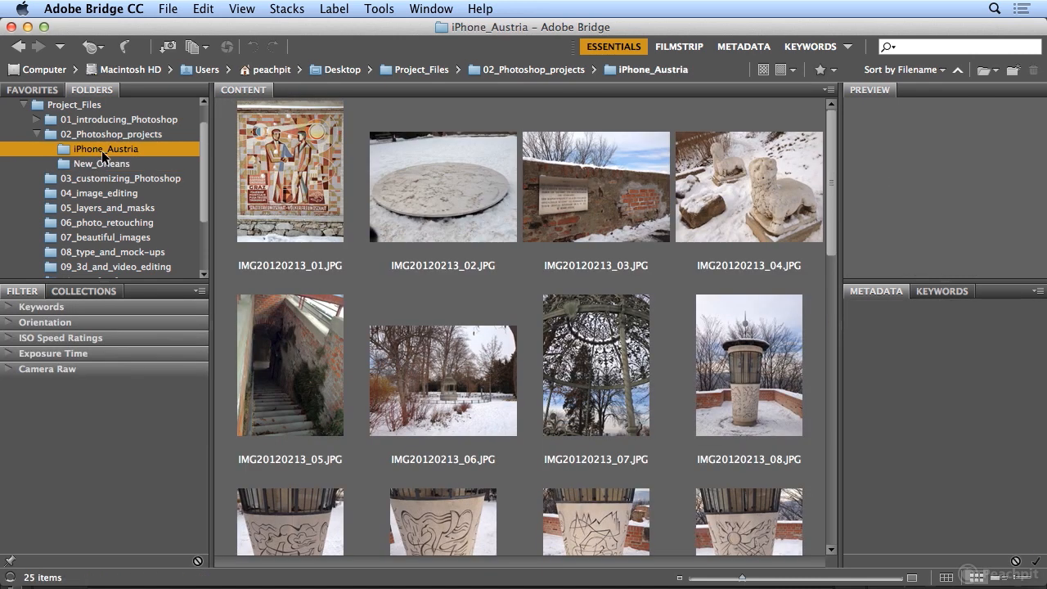
- Look through the favorites and the folder tree, including the drives listed under Computer
click(42, 90)
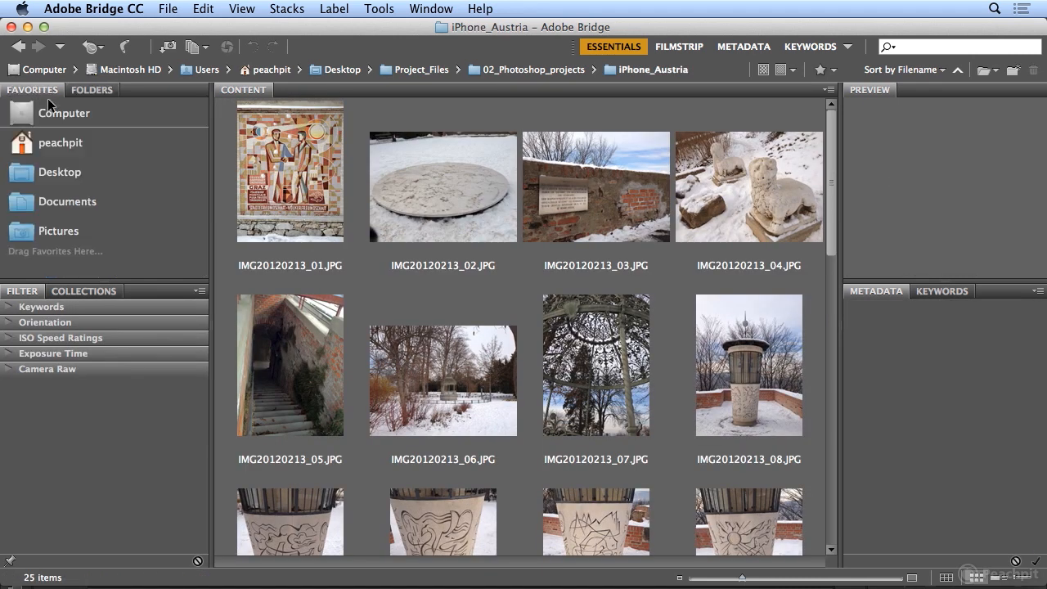
click(88, 92)
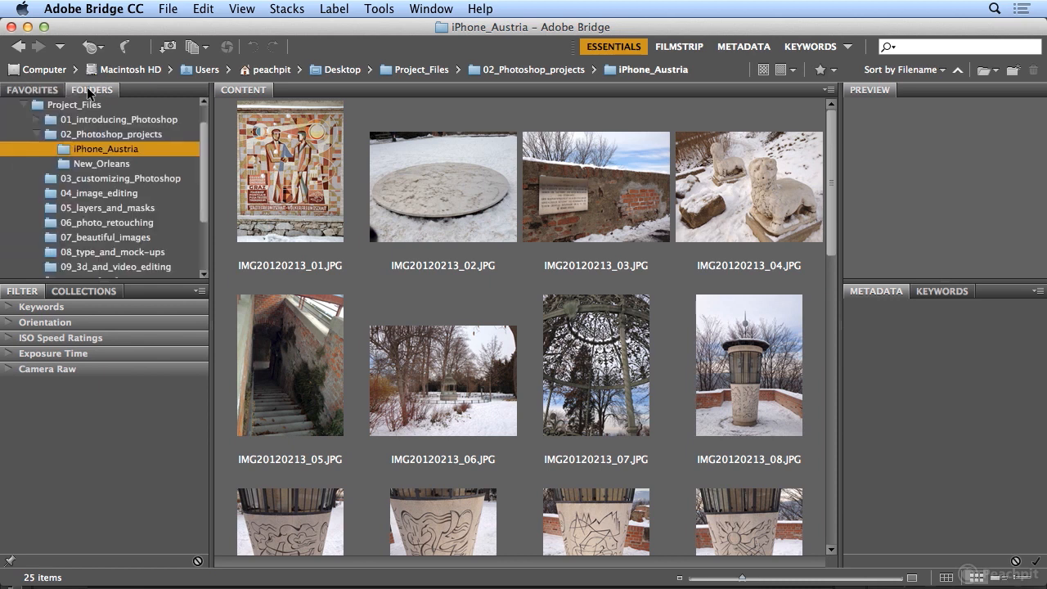
drag(206, 190, 193, 220)
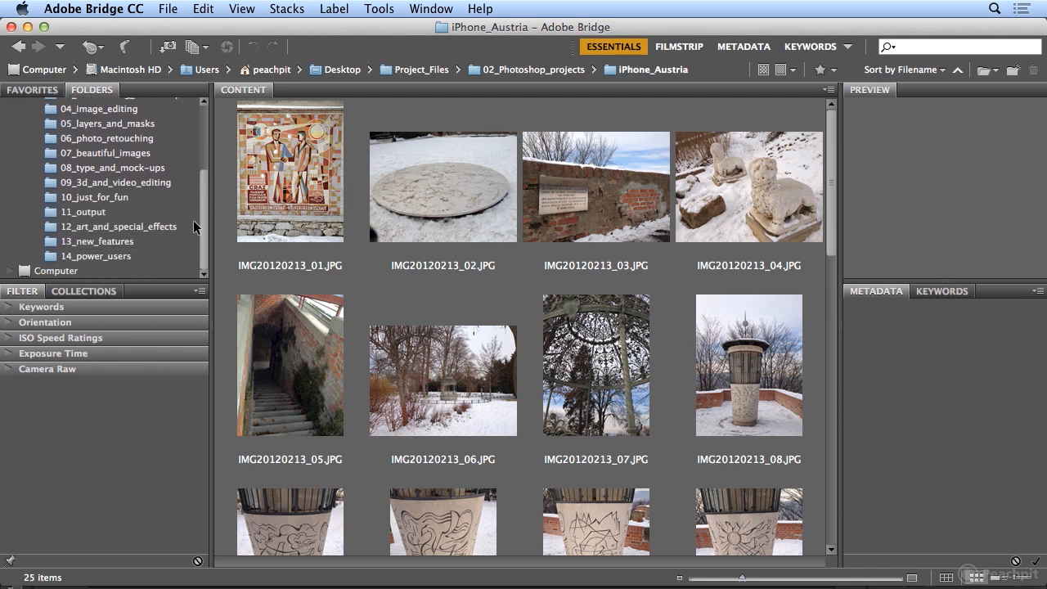
click(9, 271)
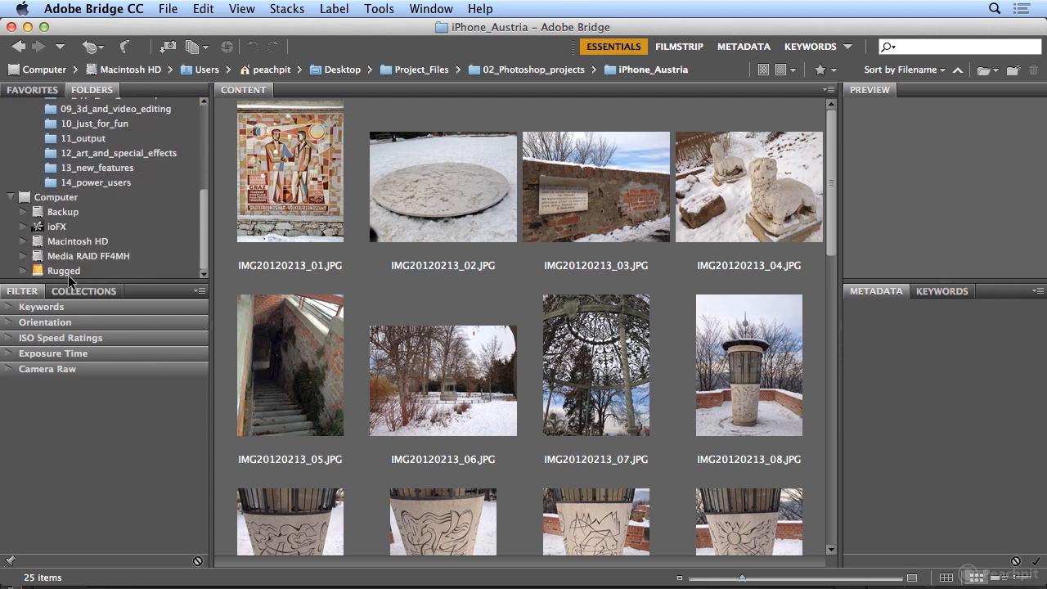
click(10, 197)
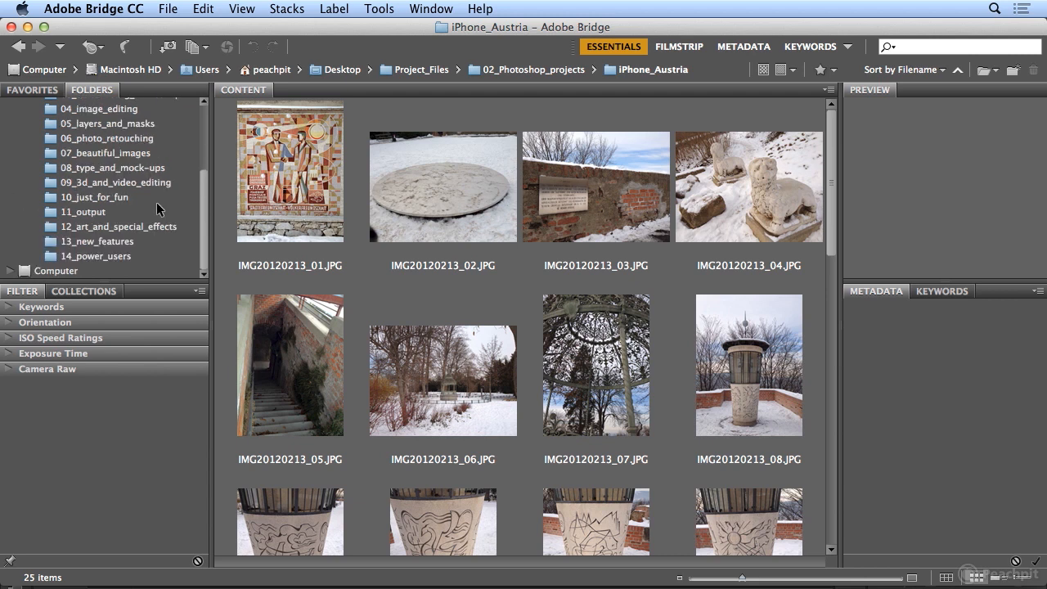
drag(203, 239, 204, 171)
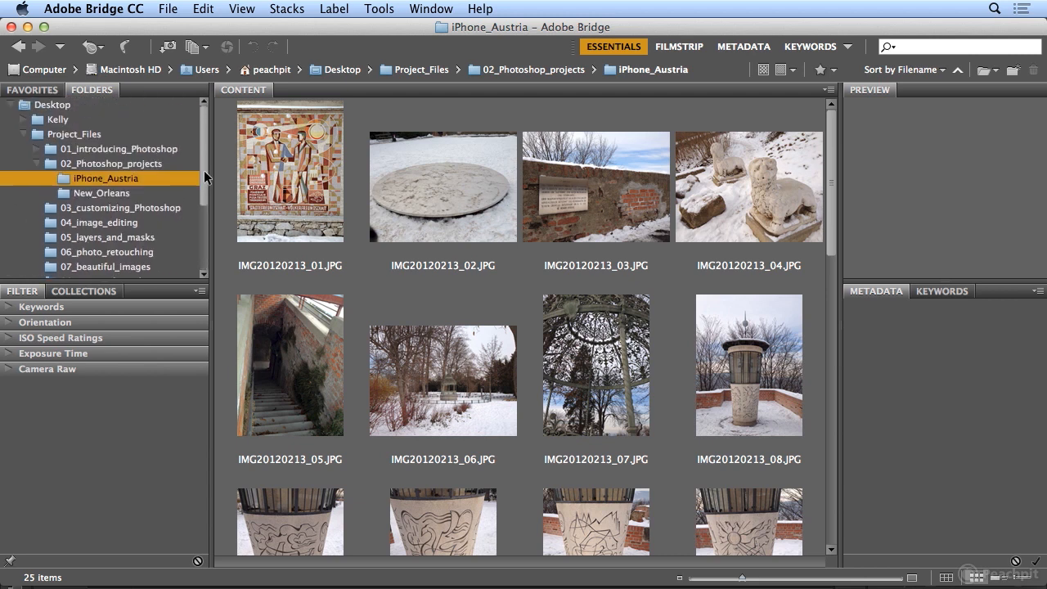
- Batch rename all images in the iPhone_Austria folder to Graz_Austria_ plus a two-digit sequence number starting at 1, keeping them in the same folder
click(280, 188)
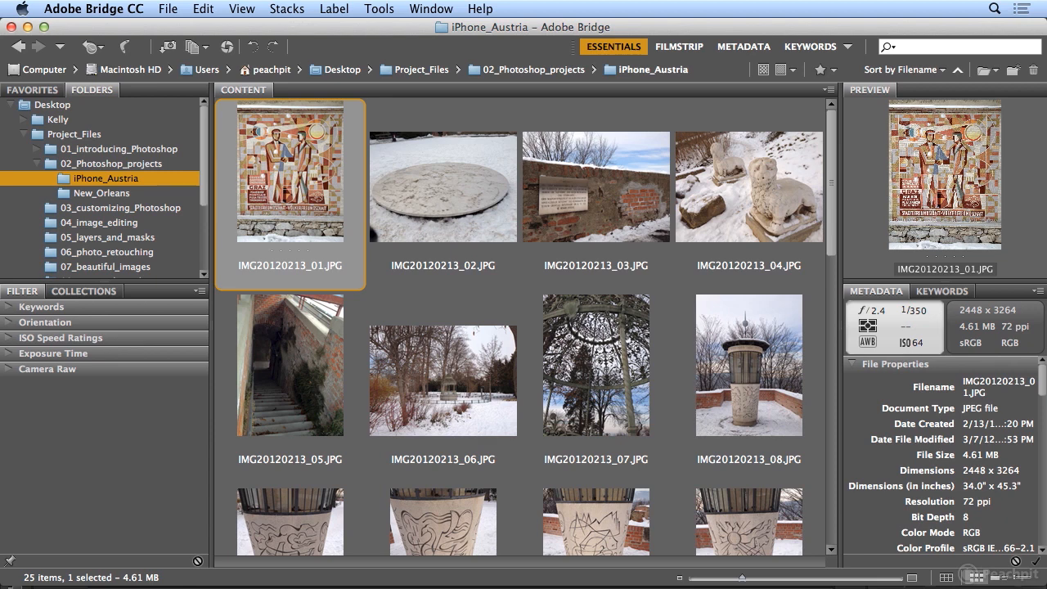
click(217, 8)
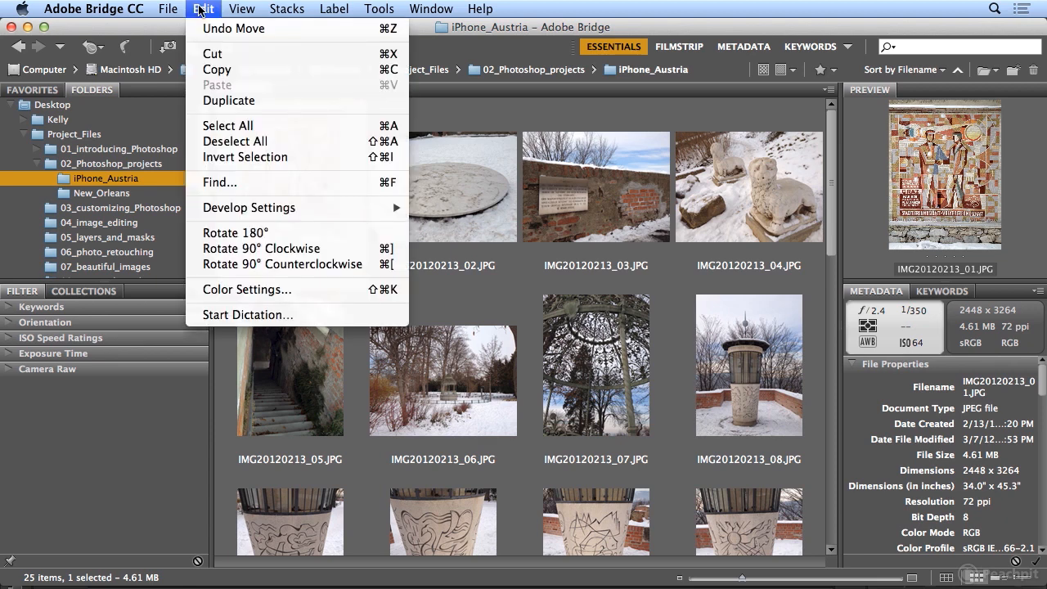
click(229, 127)
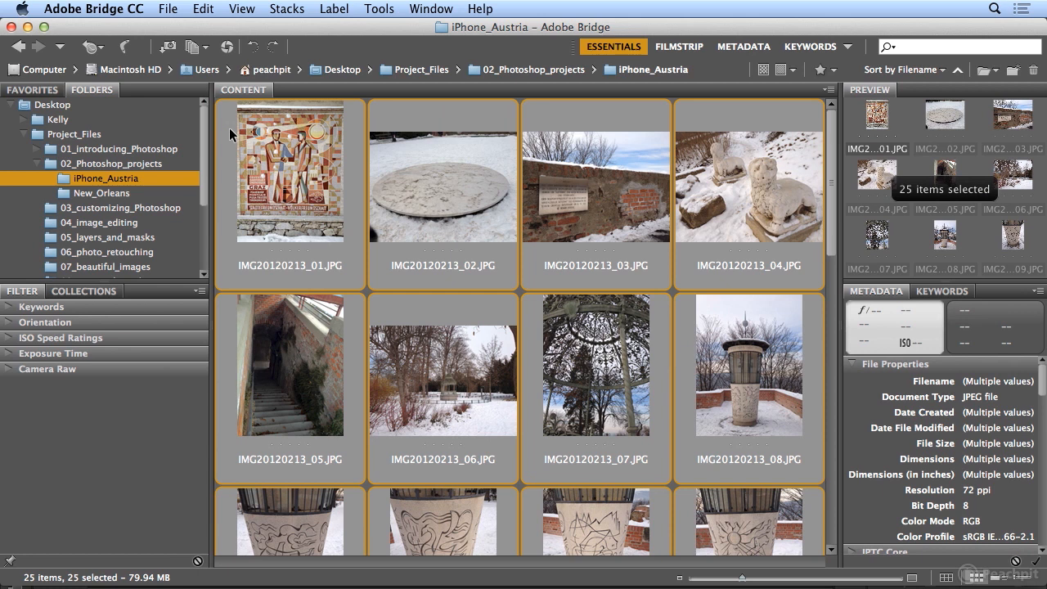
click(378, 9)
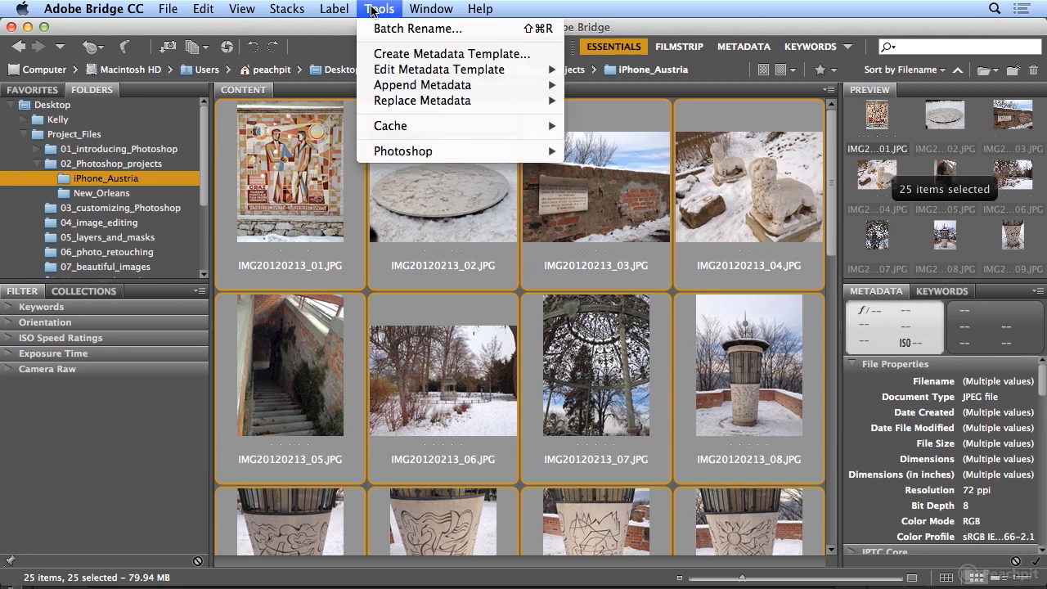
click(373, 31)
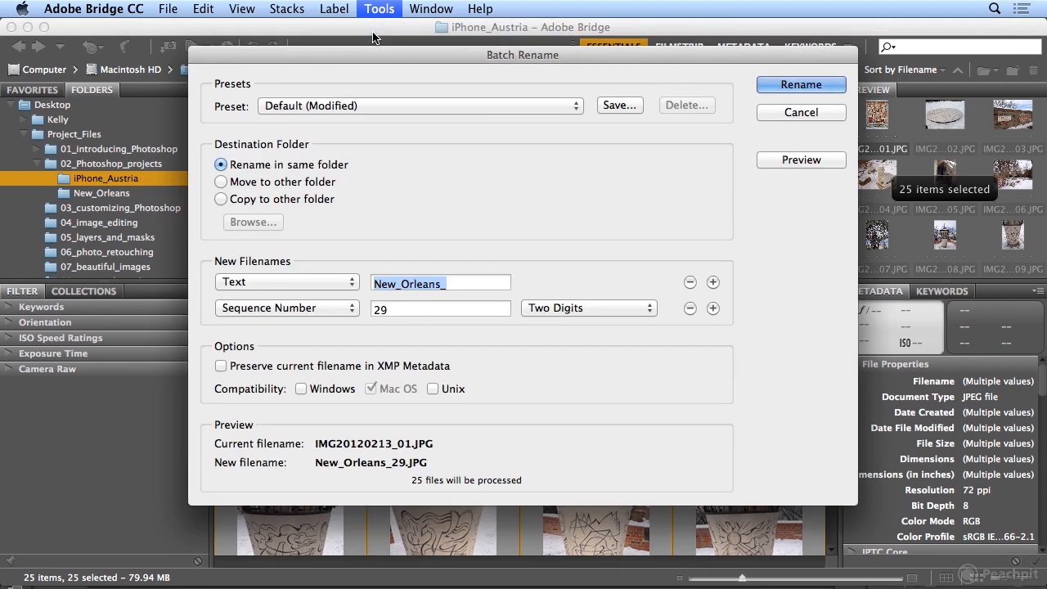
text(Gra)
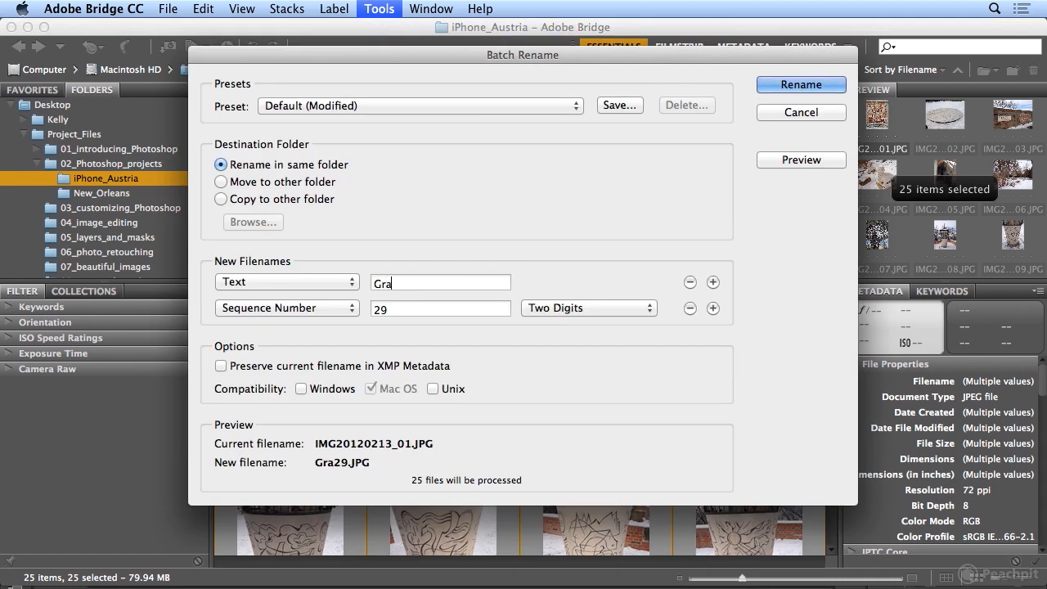
text(z_Au)
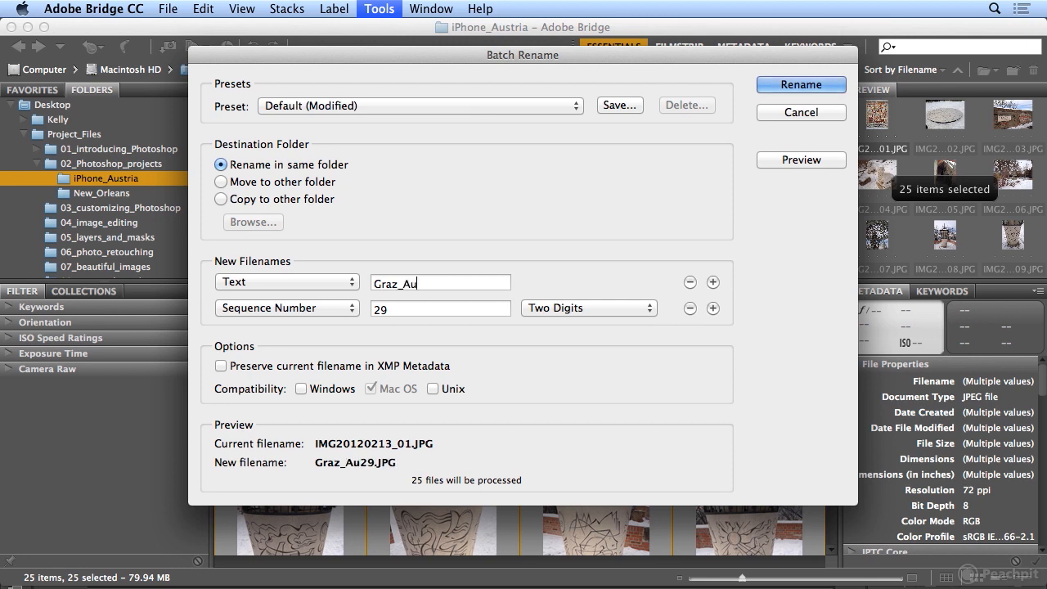
text(stria_)
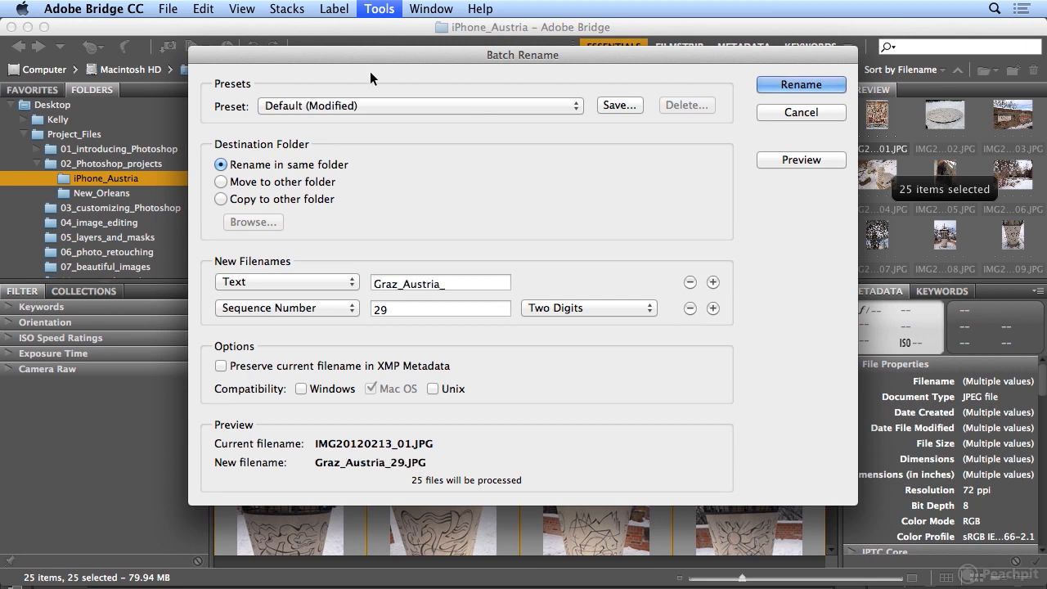
key(Tab)
text(1)
click(820, 85)
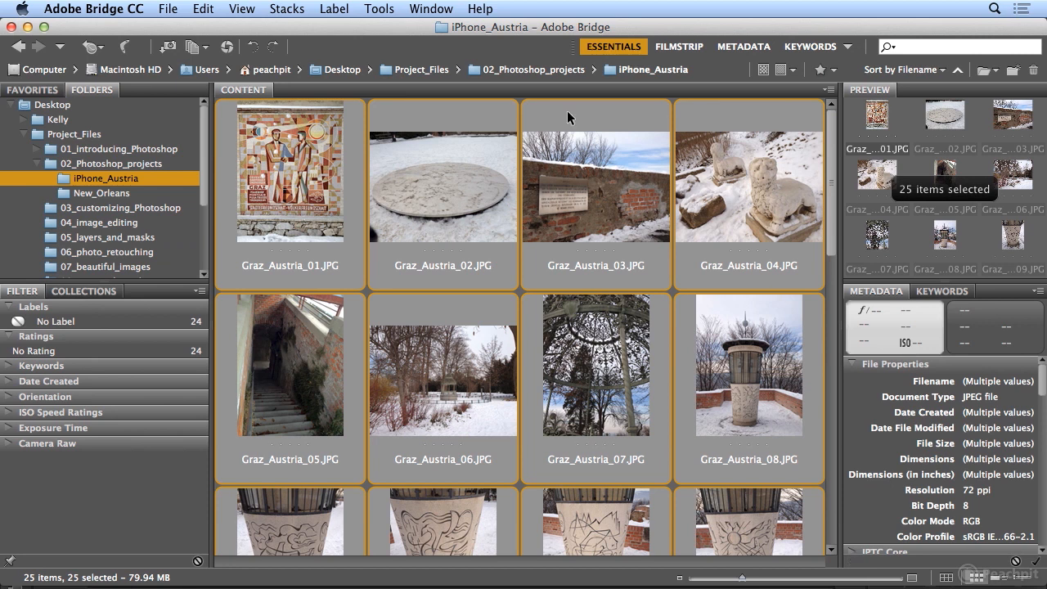
- Create a new folder named San_Francisco_restaurants inside 02_Photoshop_projects
click(156, 163)
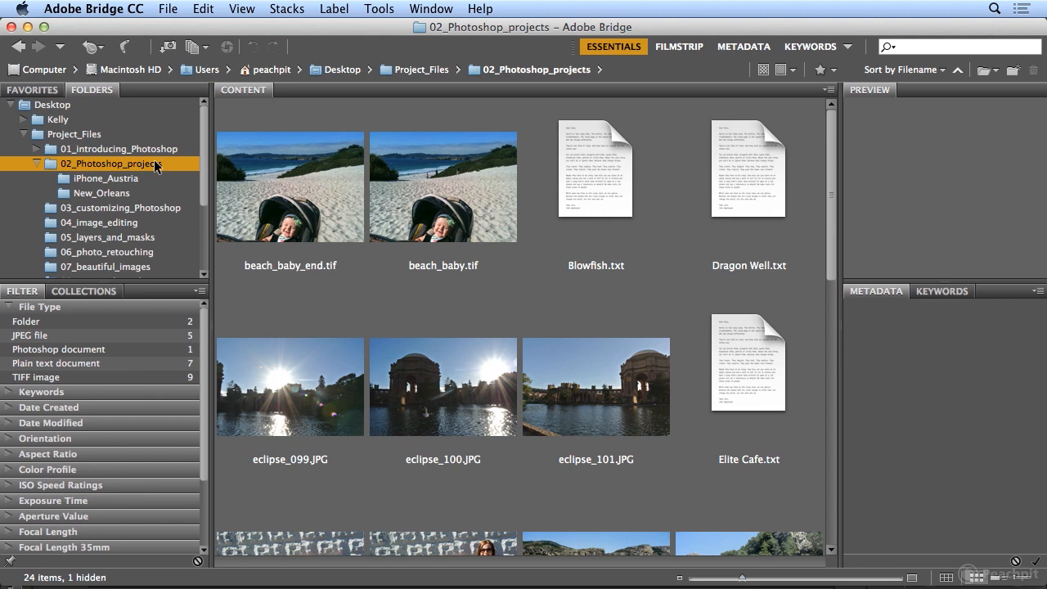
click(168, 8)
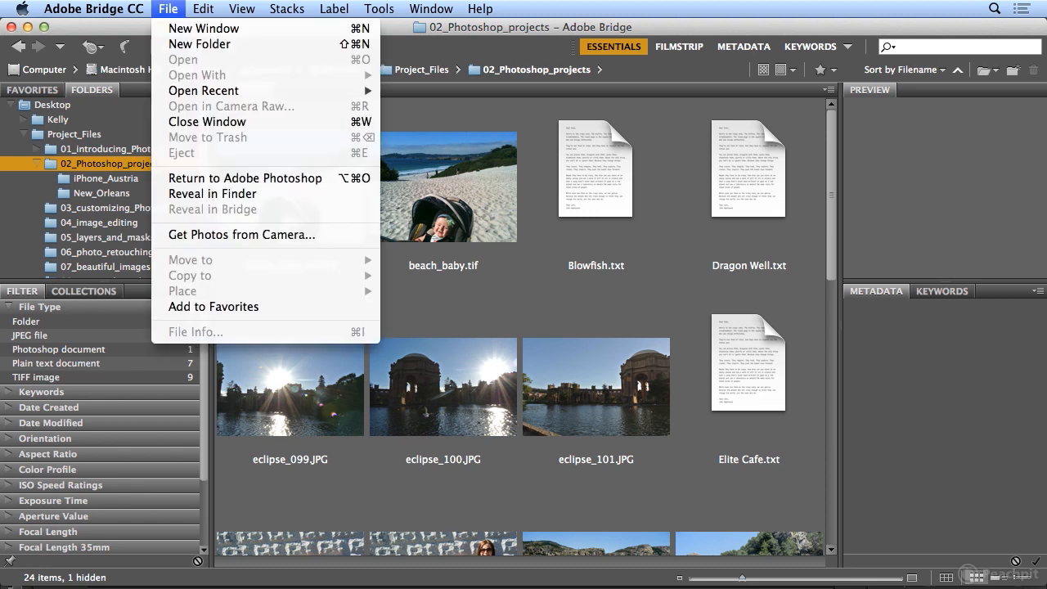
click(172, 45)
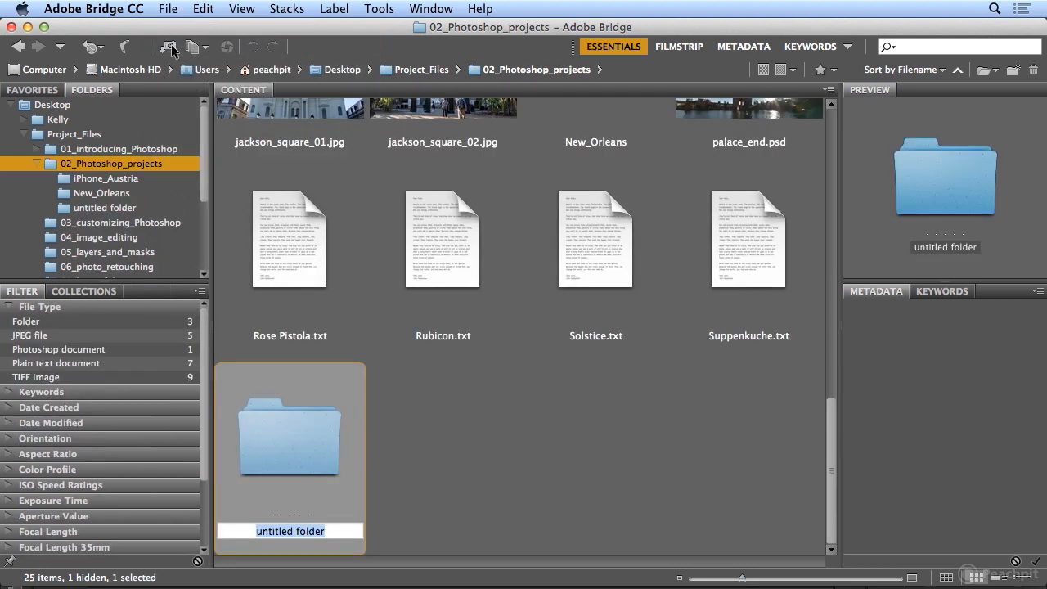
click(118, 207)
click(119, 207)
text(San_Francisco_restaurants)
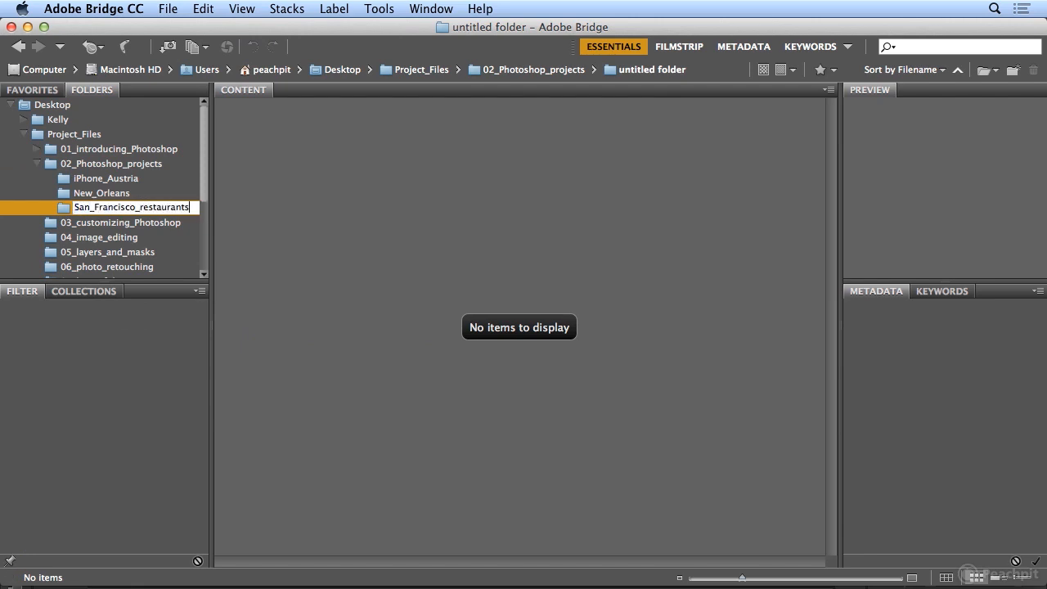
key(Return)
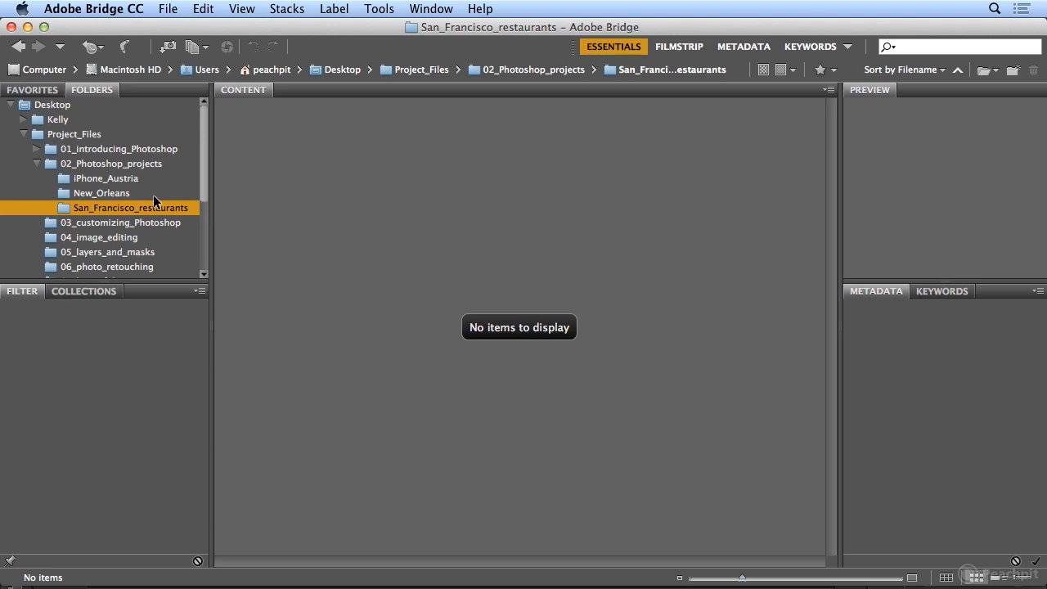
- Select all seven text files in 02_Photoshop_projects: Blowfish, Dragon Well, Elite Cafe, Rose Pistola, Rubicon, Solstice and Suppenkuche
click(126, 162)
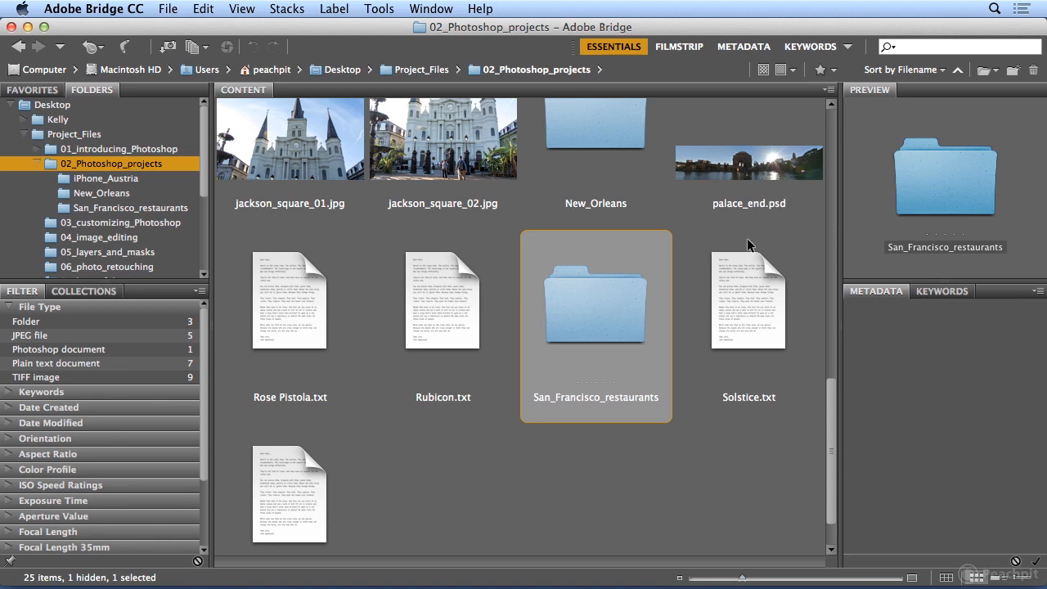
scroll(825, 398, up, 1)
drag(825, 398, 826, 89)
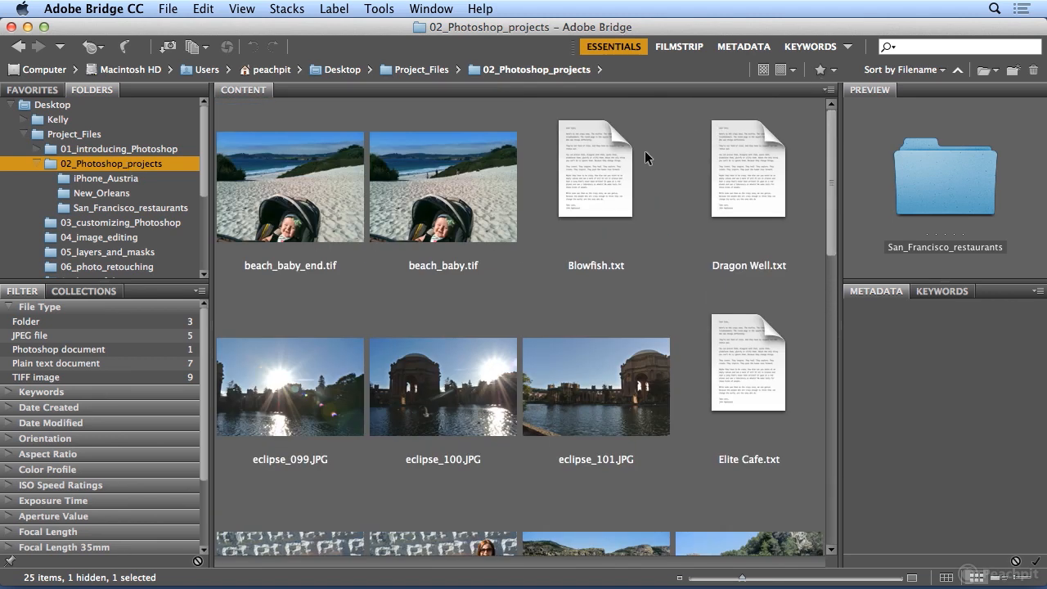
click(649, 180)
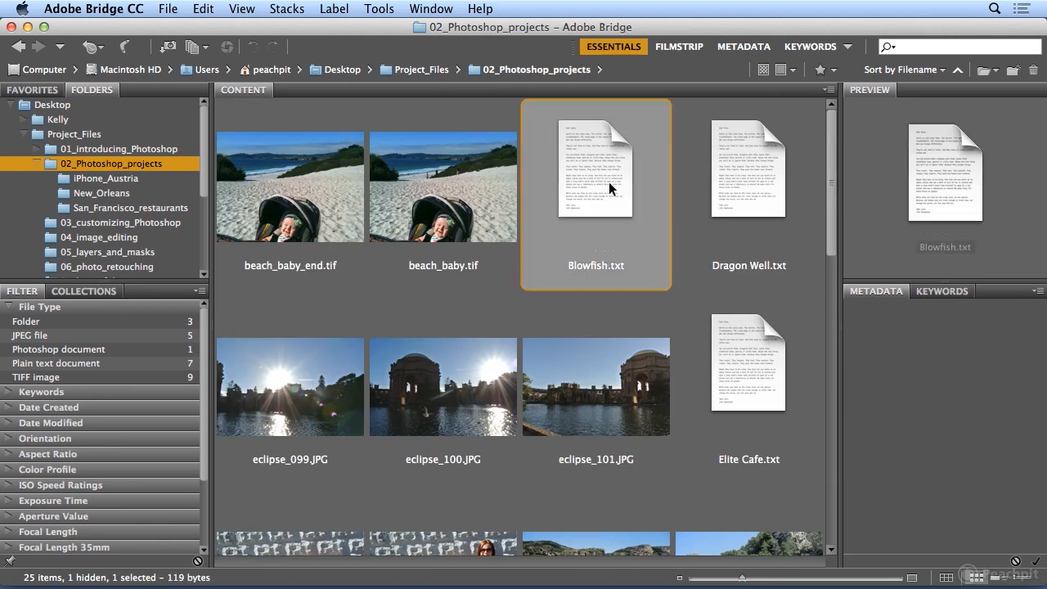
super+click(757, 182)
super+click(753, 372)
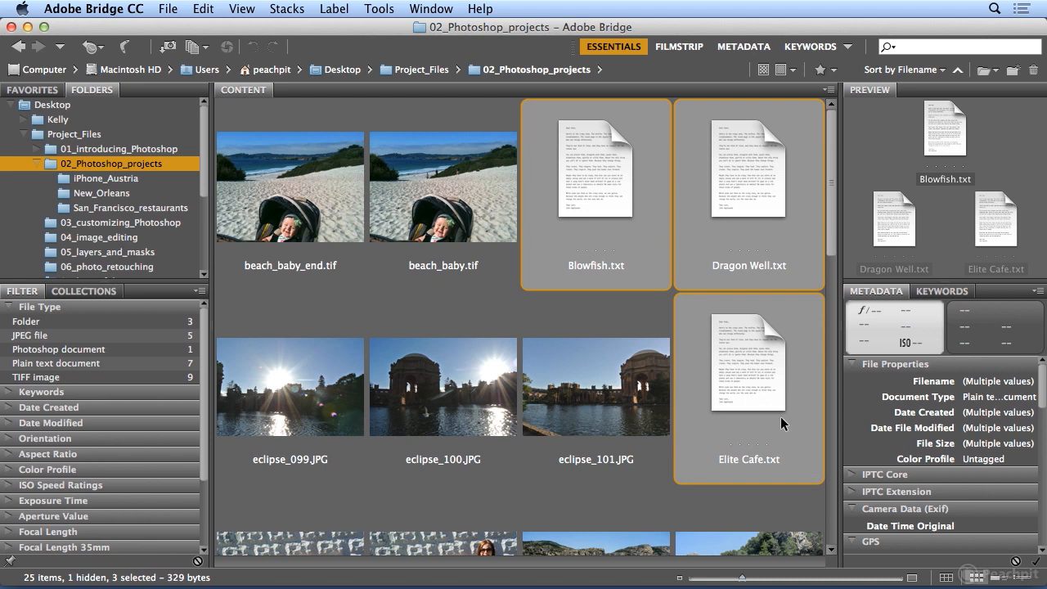
drag(829, 223, 828, 479)
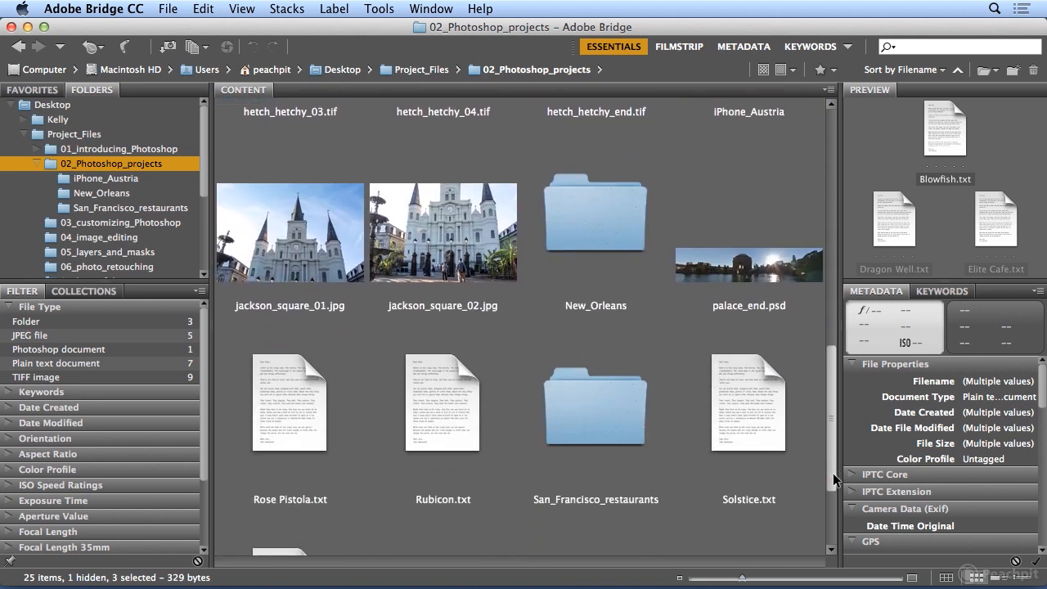
super+click(280, 374)
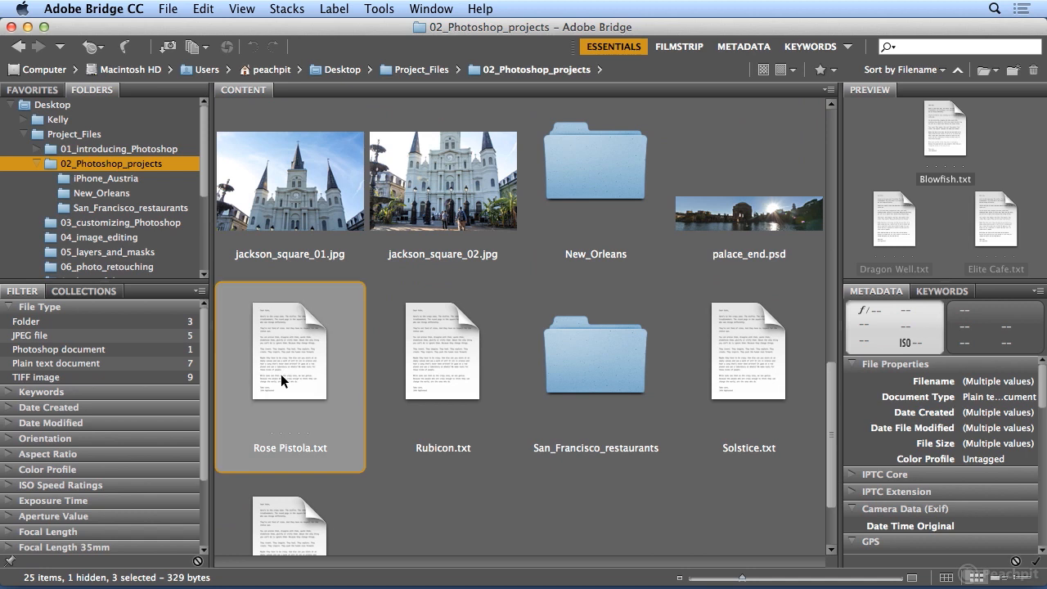
super+click(434, 369)
super+click(761, 376)
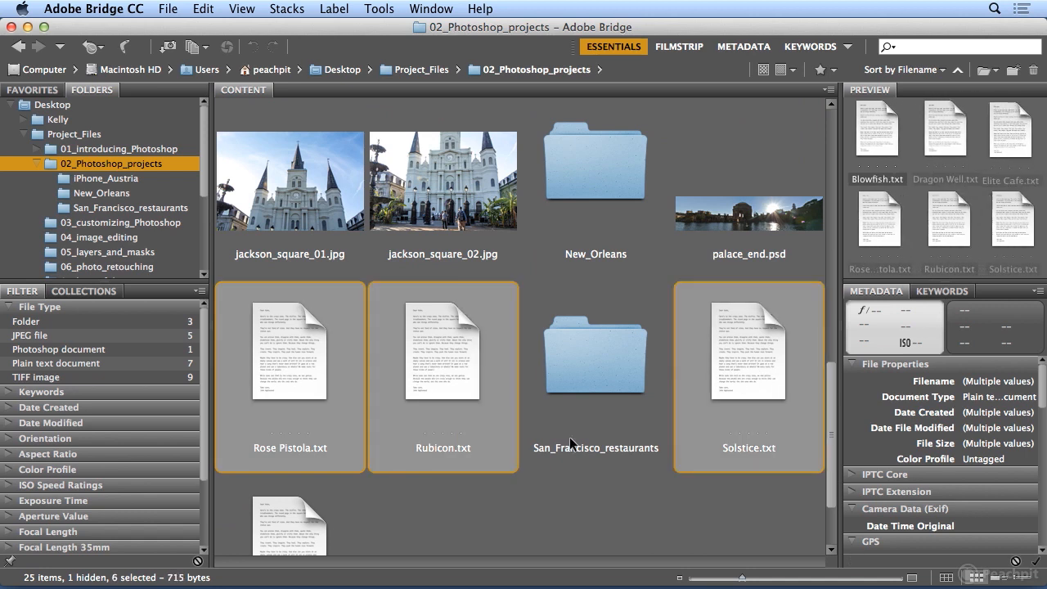
super+click(287, 524)
drag(837, 388, 832, 452)
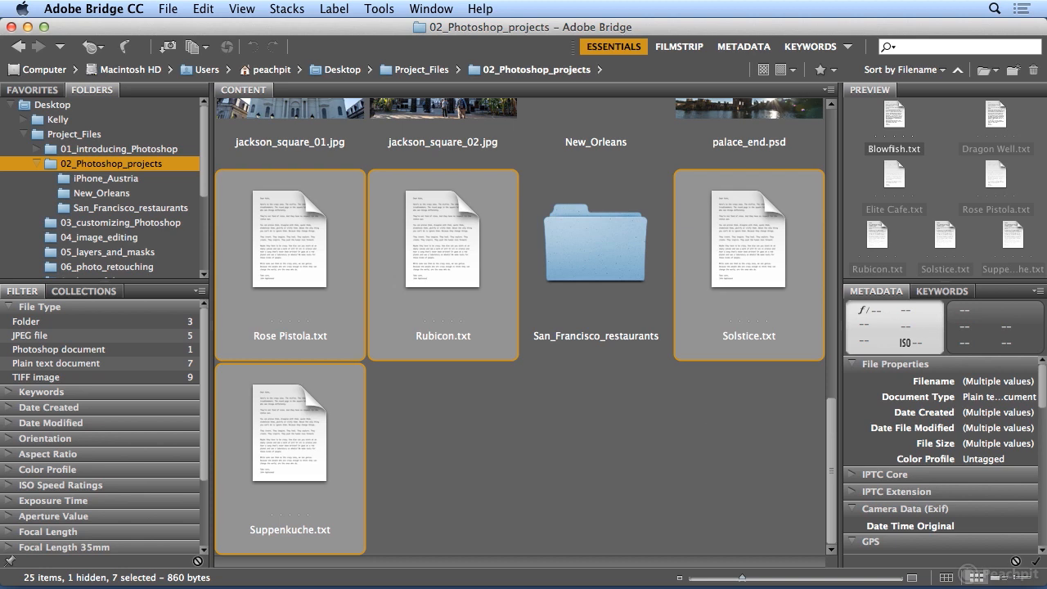
- Start a batch rename of the selected text files with the current filename in lowercase as the first name element
click(379, 8)
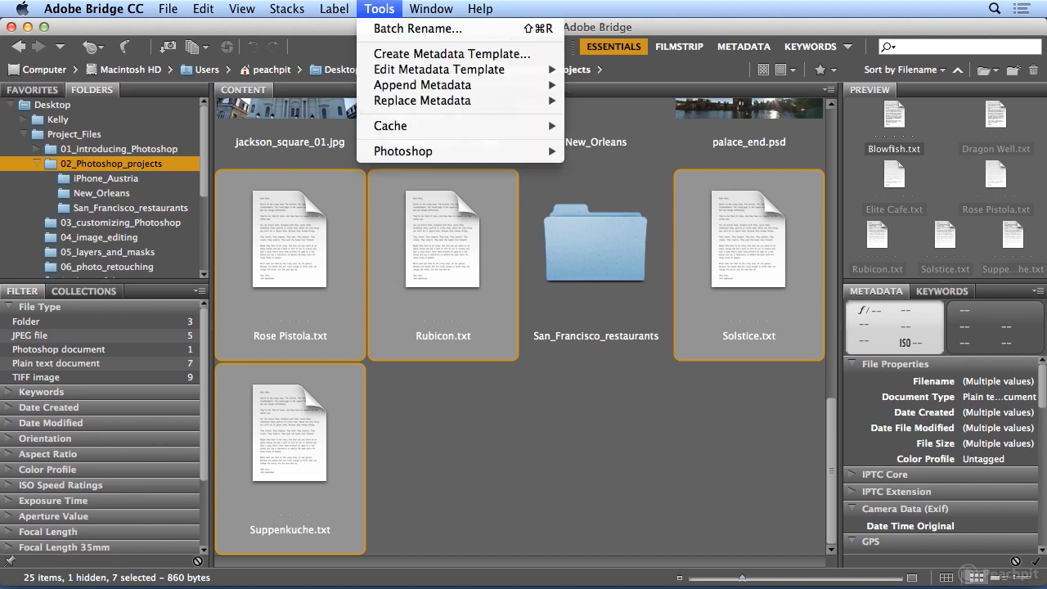
click(383, 31)
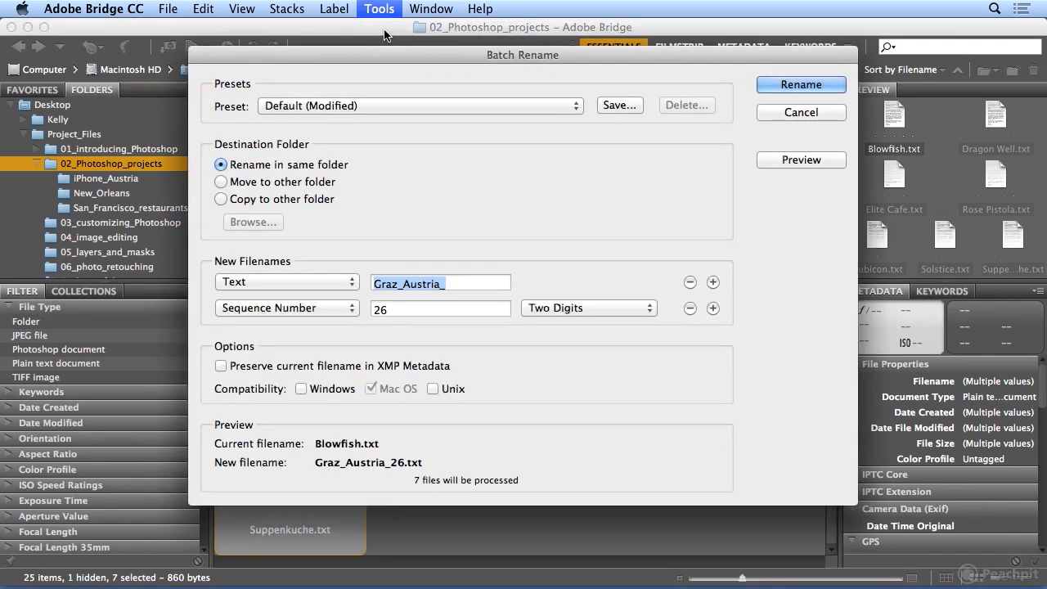
click(338, 288)
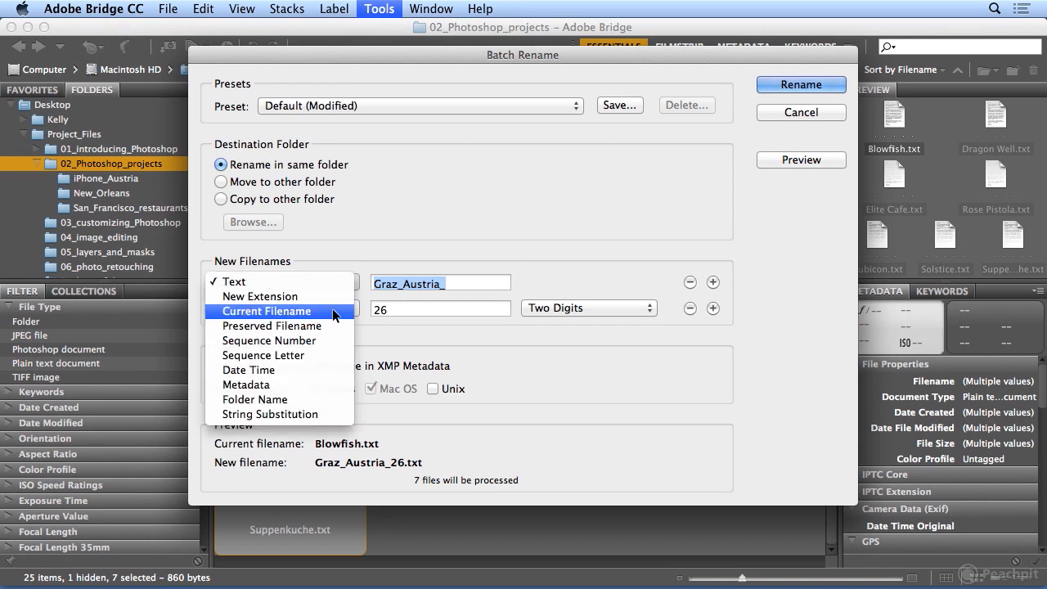
click(334, 315)
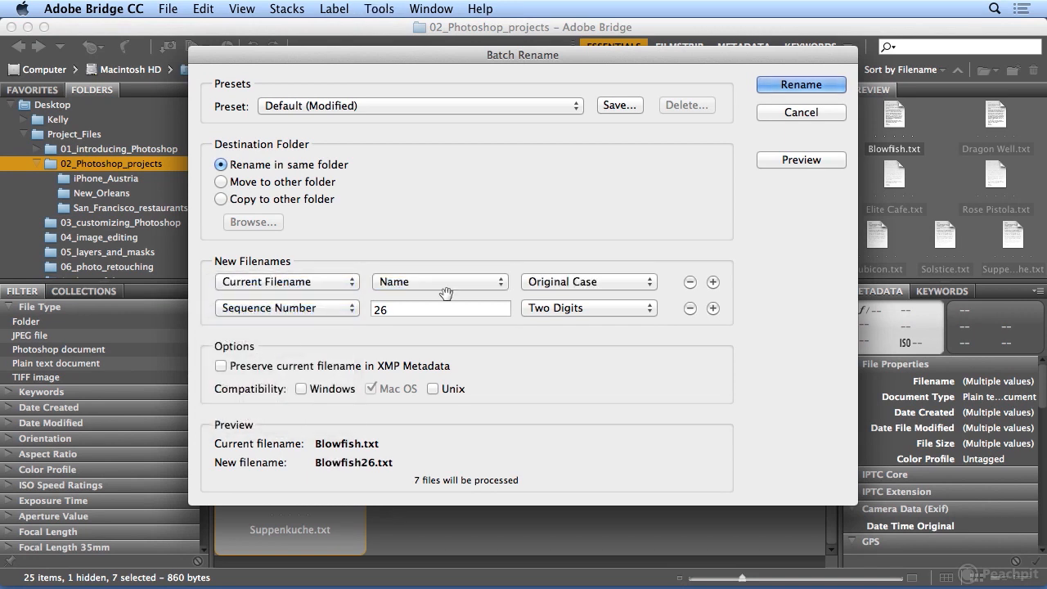
click(555, 281)
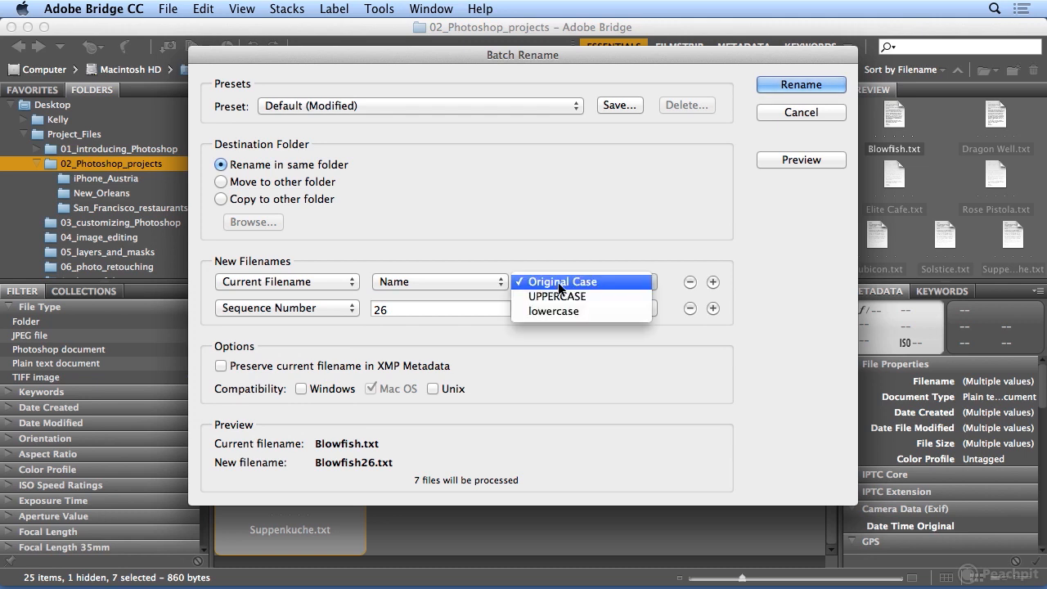
click(560, 308)
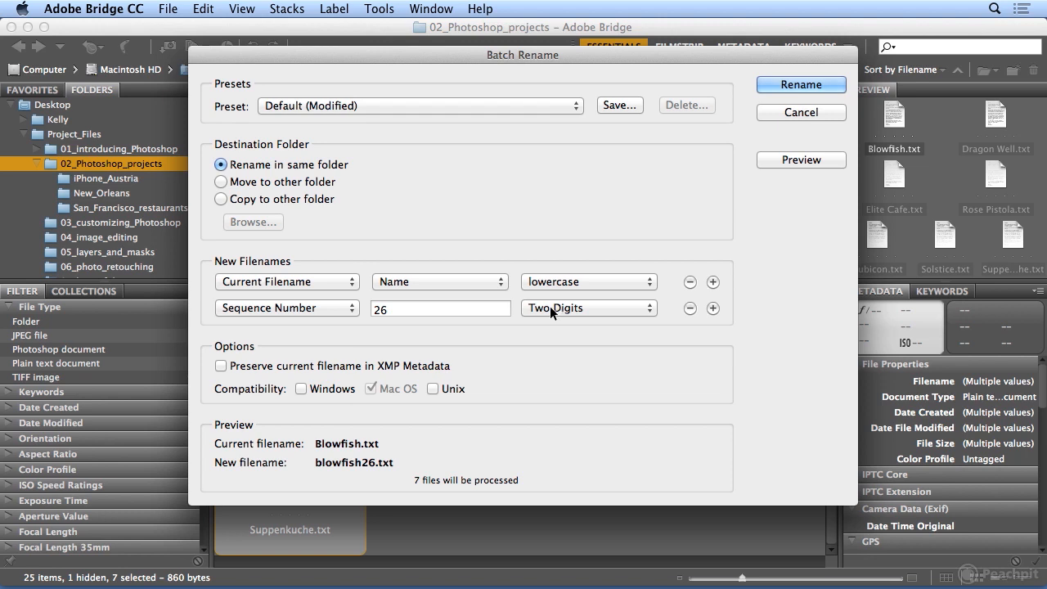
- Replace the sequence number element with the text _san_francisco_restaurant and apply the batch rename
click(330, 308)
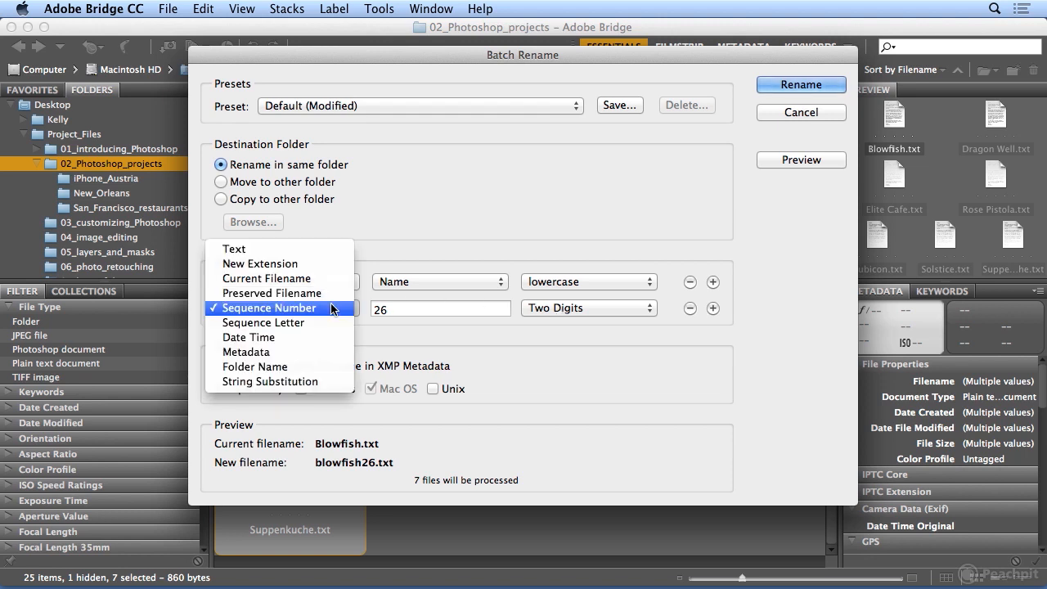
click(327, 250)
click(399, 310)
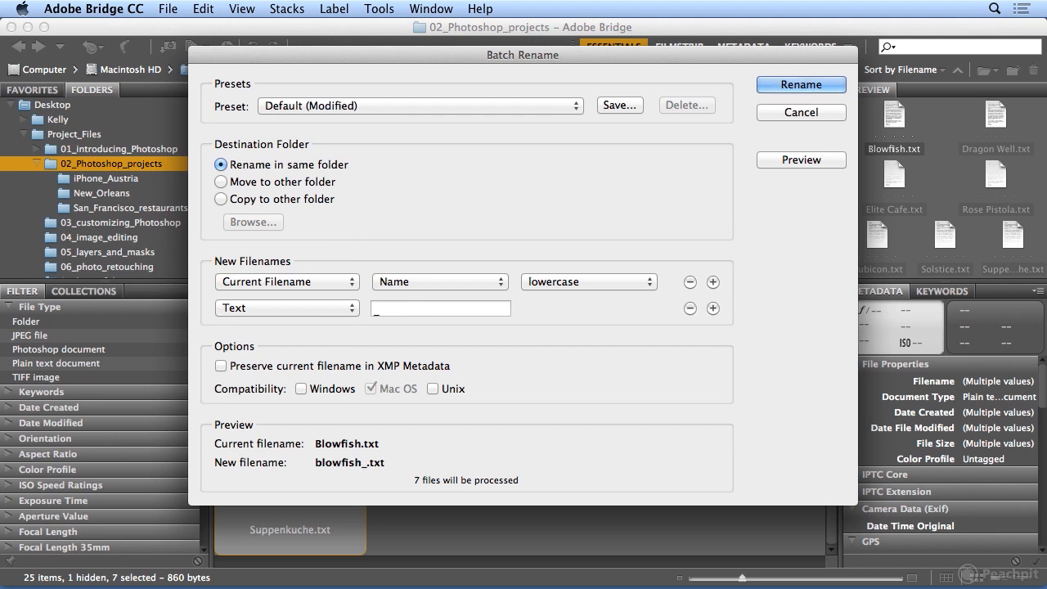
click(713, 309)
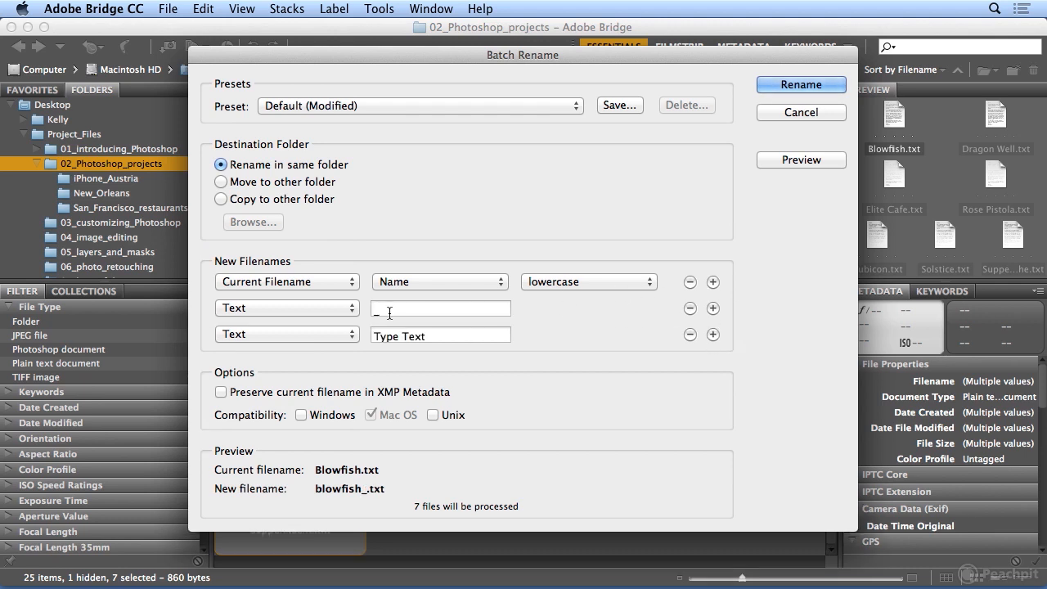
click(690, 334)
text(san_fra)
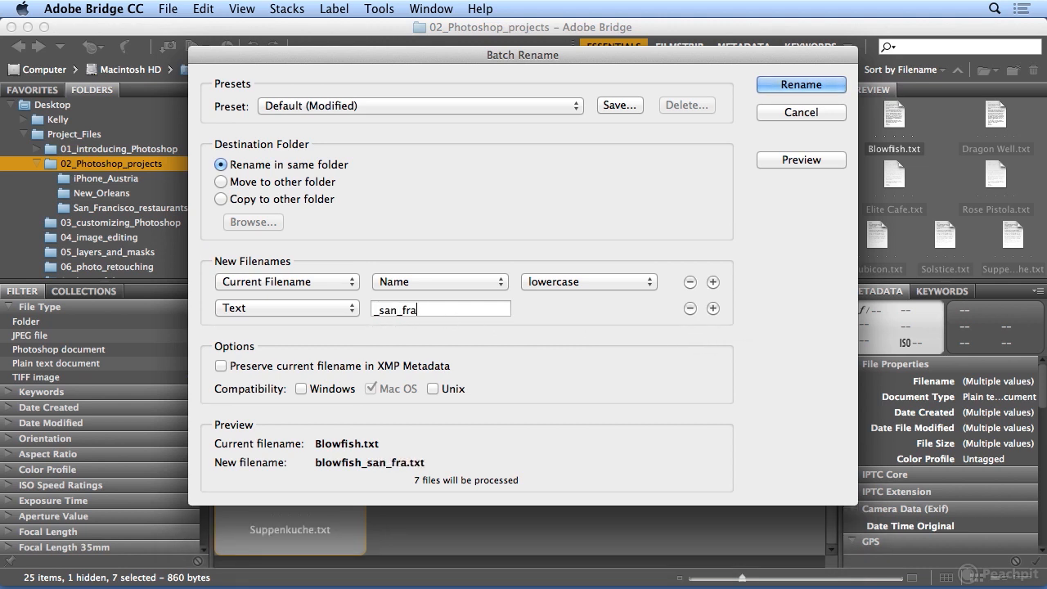
text(ncisco_restaurant)
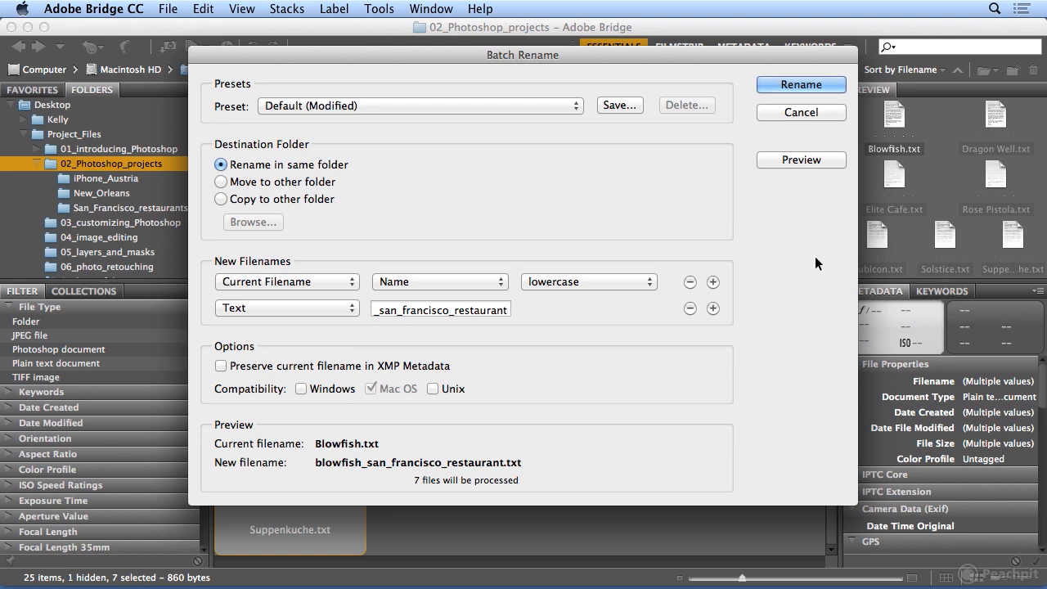
click(818, 84)
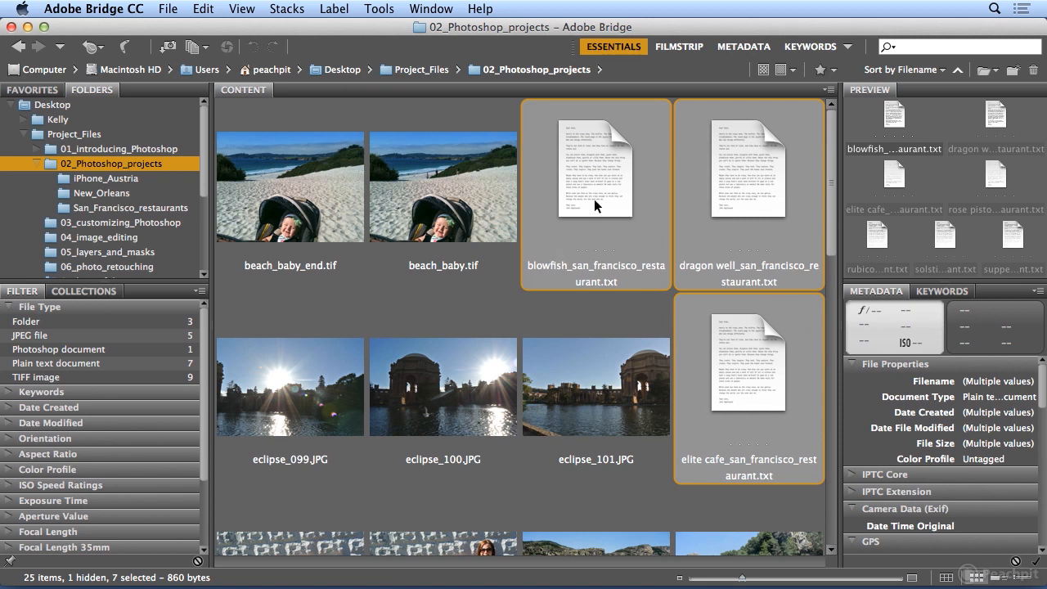
- Move the renamed text files into the San_Francisco_restaurants folder and open that folder
drag(591, 191, 142, 216)
click(142, 212)
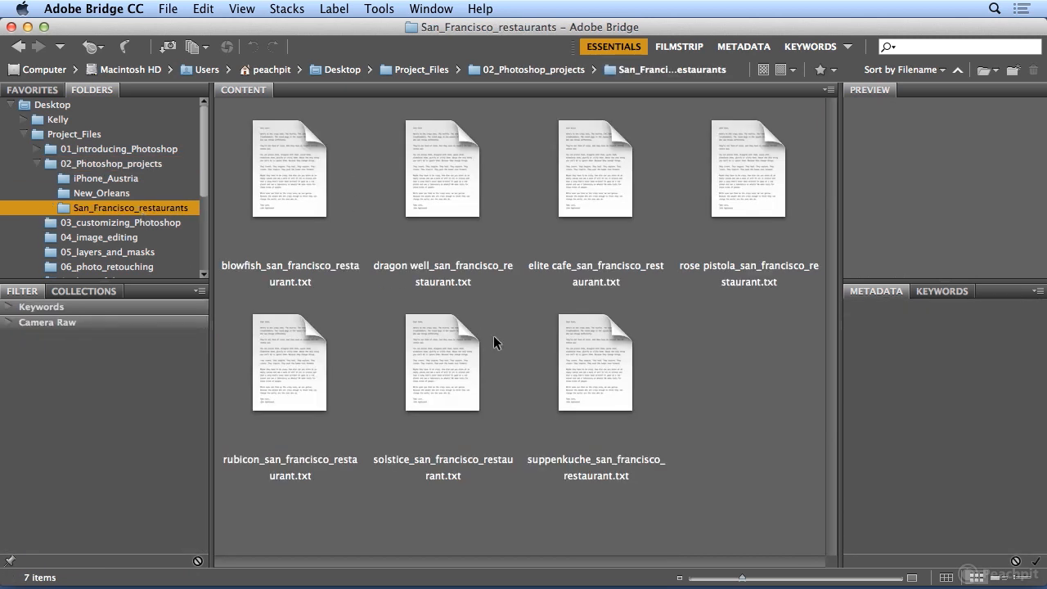
- Open blowfish_san_francisco_restaurant.txt in TextEdit to read its contents, close it and return to Adobe Bridge
click(289, 173)
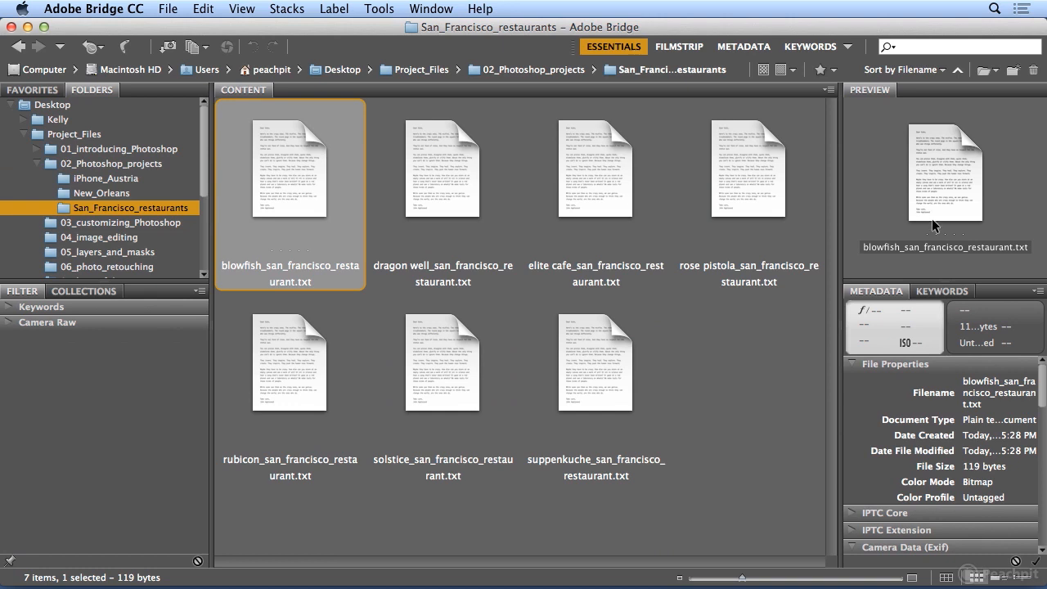
double_click(285, 190)
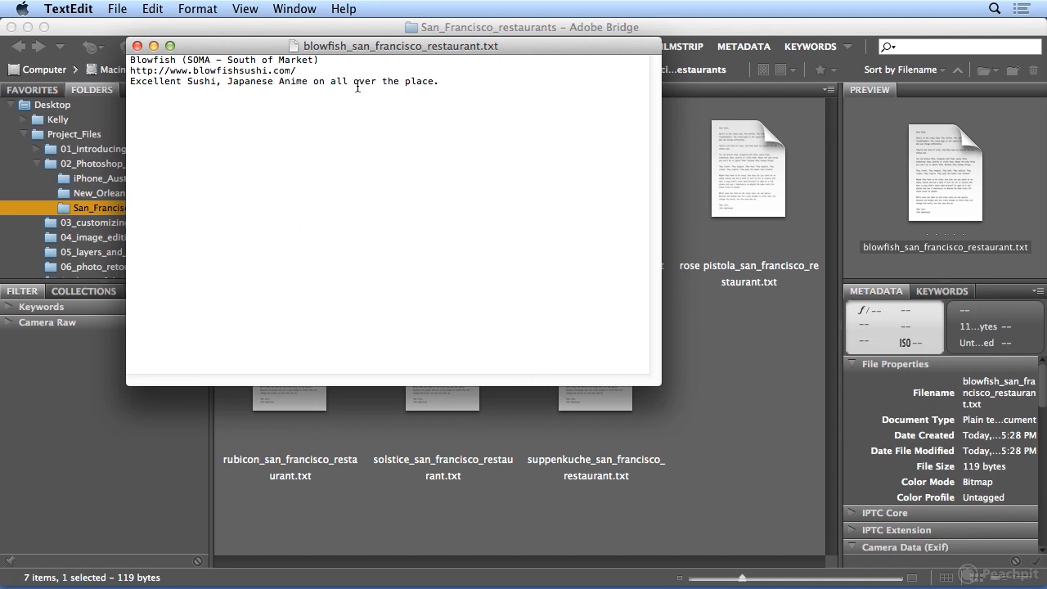
click(138, 45)
click(308, 181)
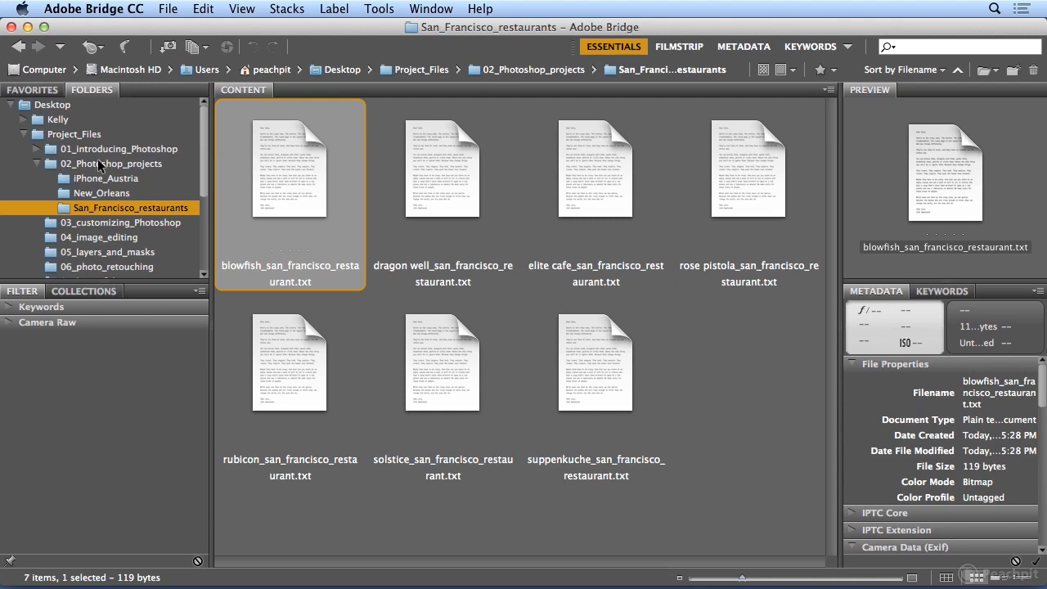
click(384, 9)
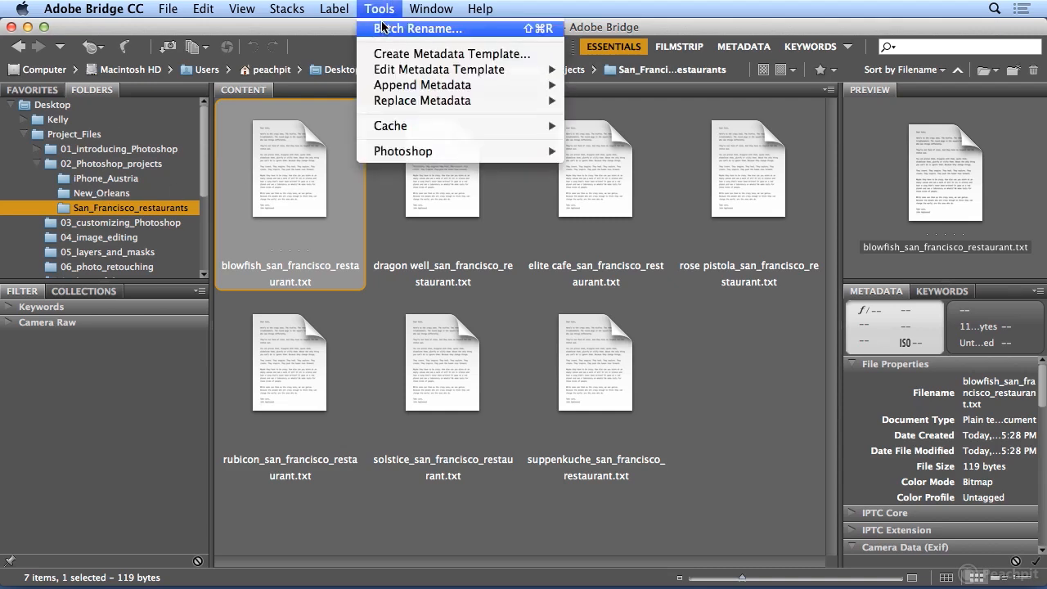
click(386, 9)
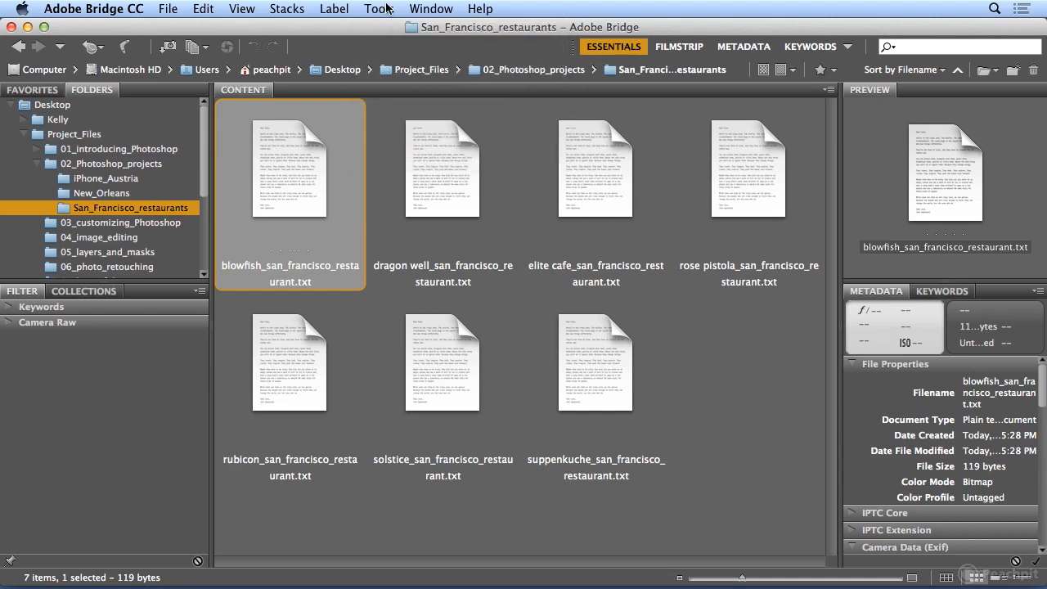